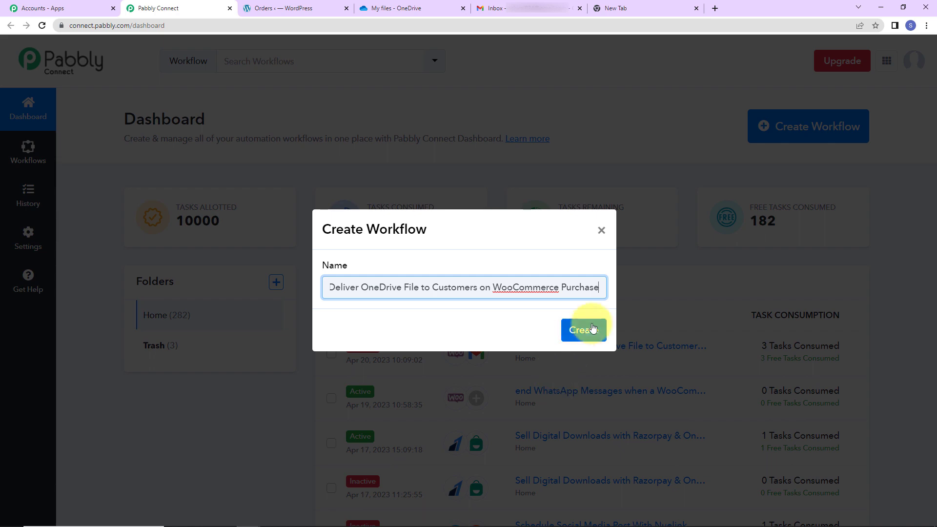
Step: Create the workflow "Deliver OneDrive File to Customers on WooCommerce Purchase" and choose WooCommerce as its trigger application
click(587, 329)
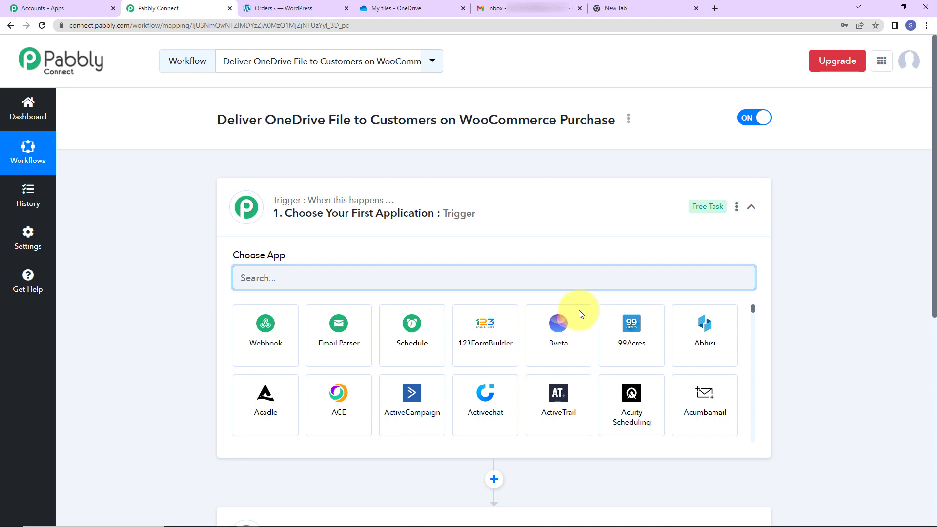
scroll(502, 421, down, 2)
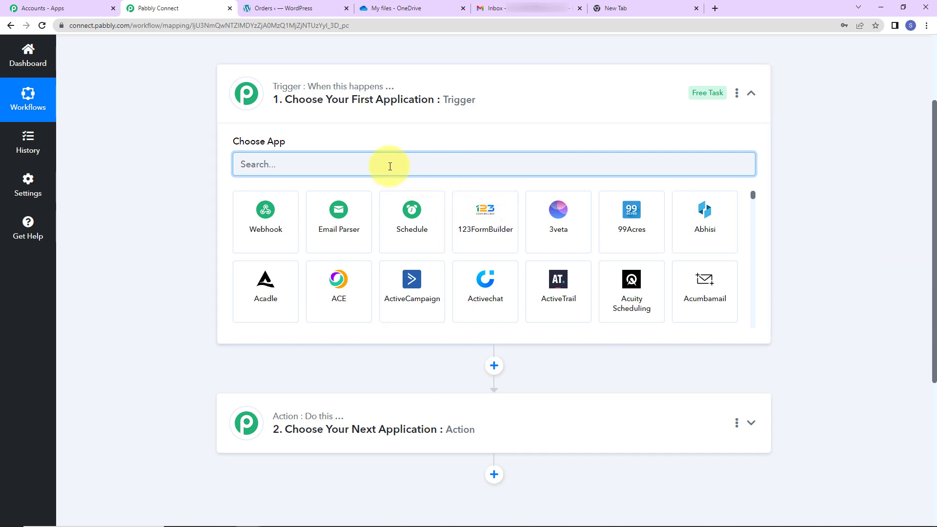
text(woo)
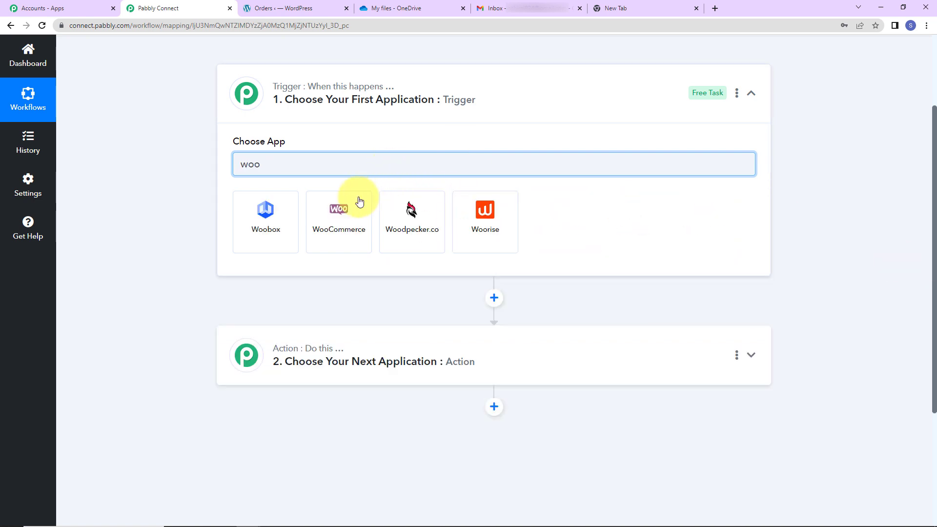
click(355, 218)
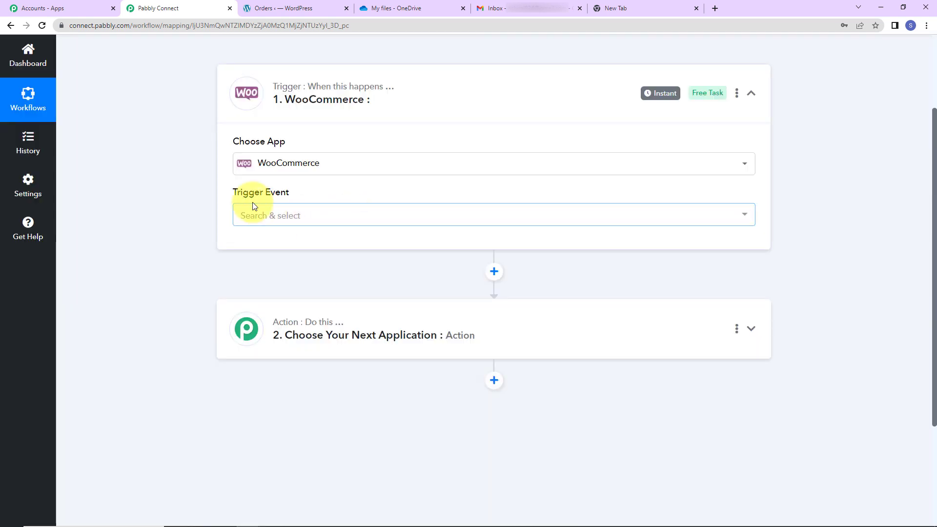
Step: Set the WooCommerce trigger event to New Order Created and copy the trigger's webhook URL
mouse_move(240, 198)
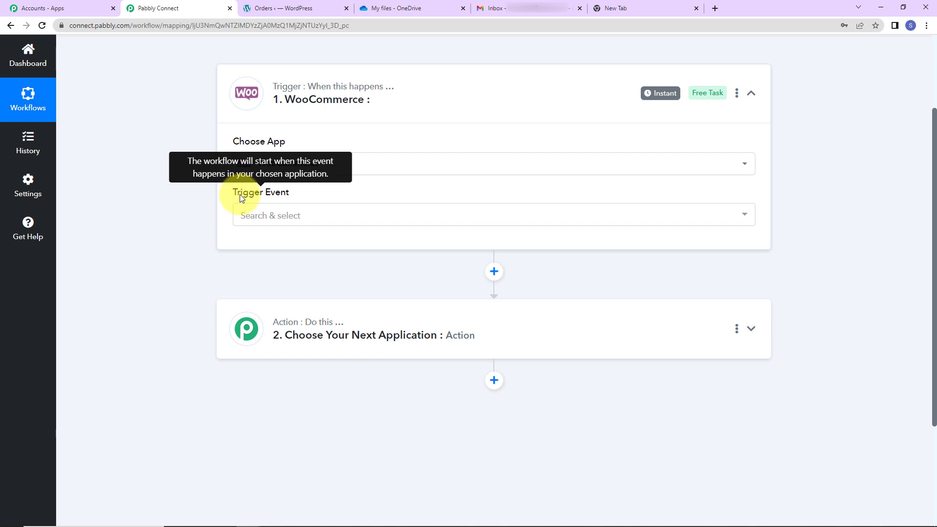
click(275, 215)
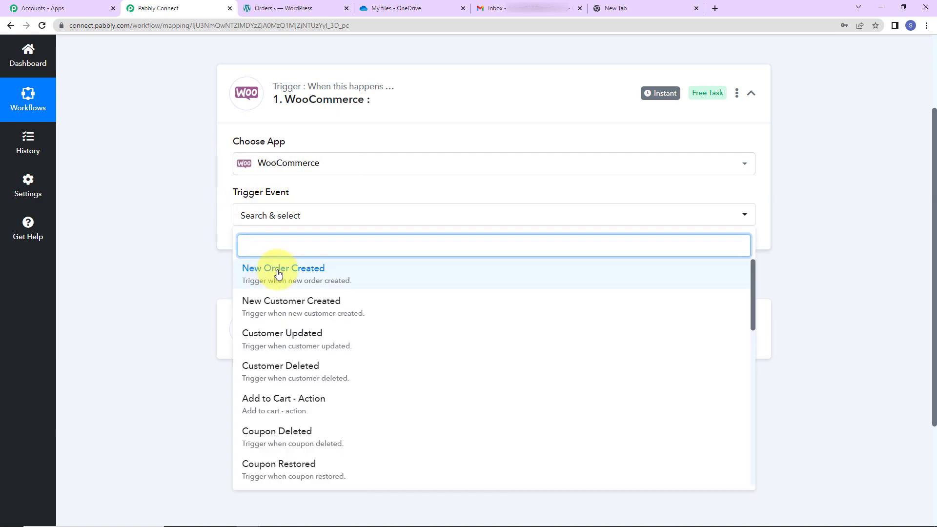
click(337, 275)
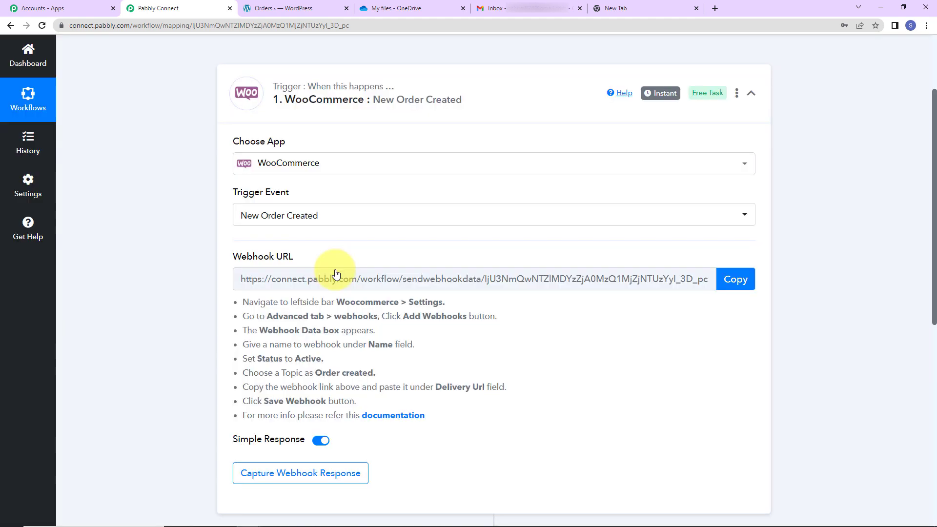
mouse_move(243, 264)
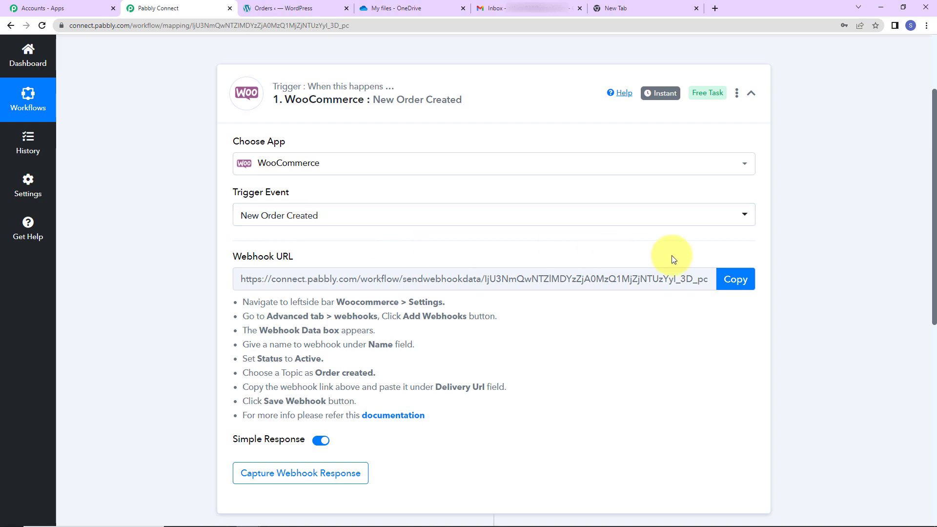
click(734, 278)
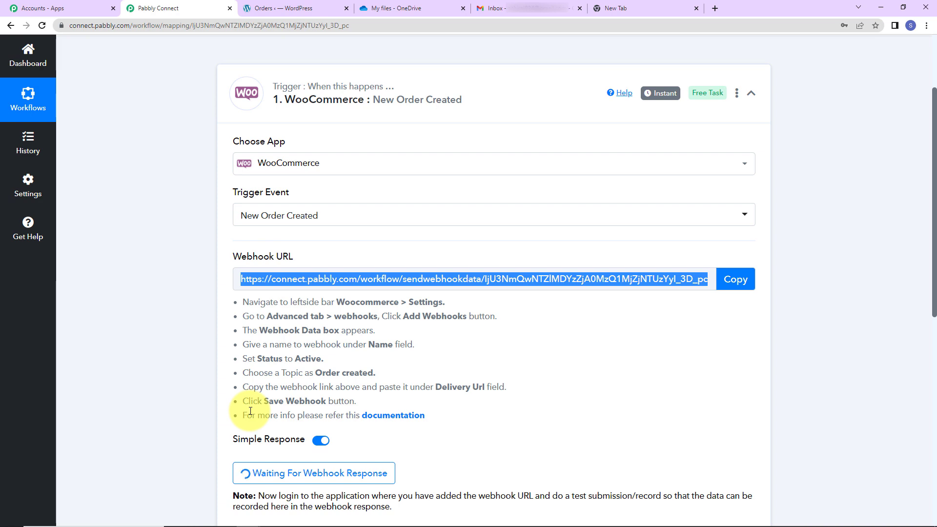
Step: Switch to the WordPress admin and start adding a new webhook in WooCommerce's advanced webhook settings
click(274, 10)
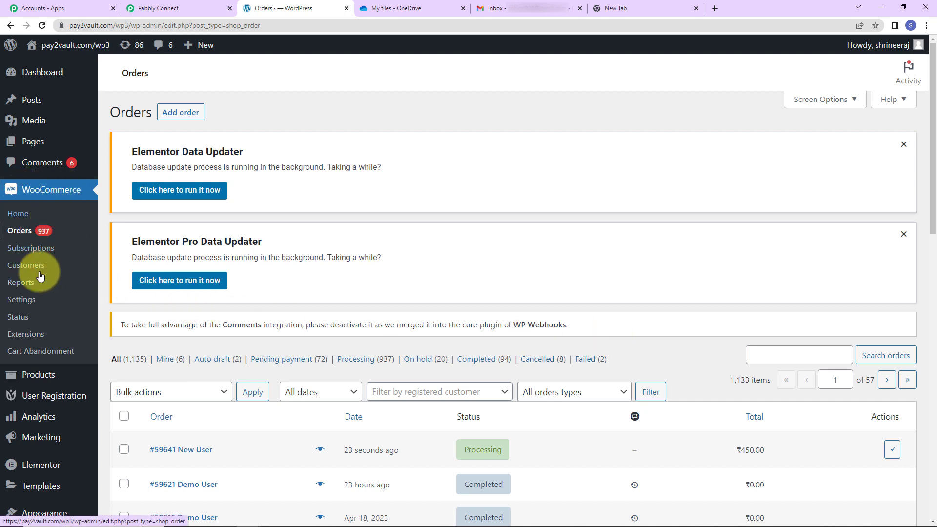
click(28, 302)
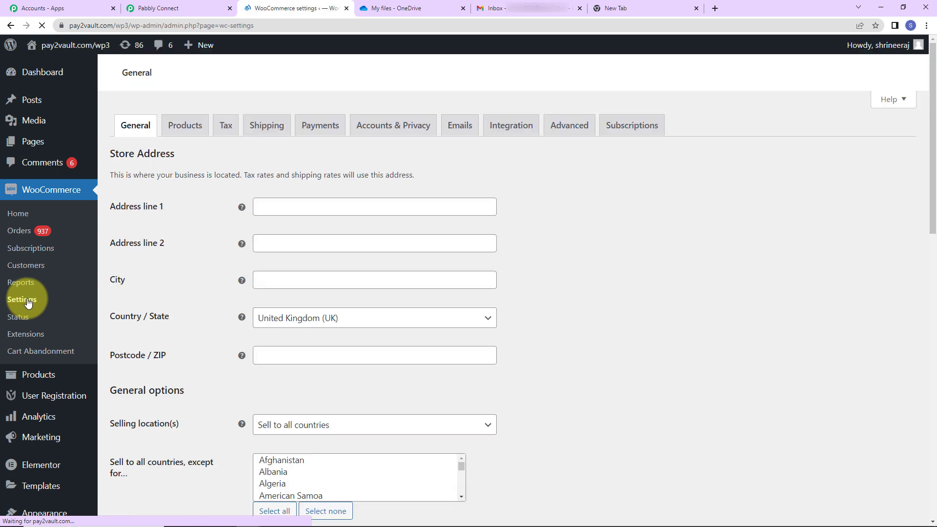
click(567, 139)
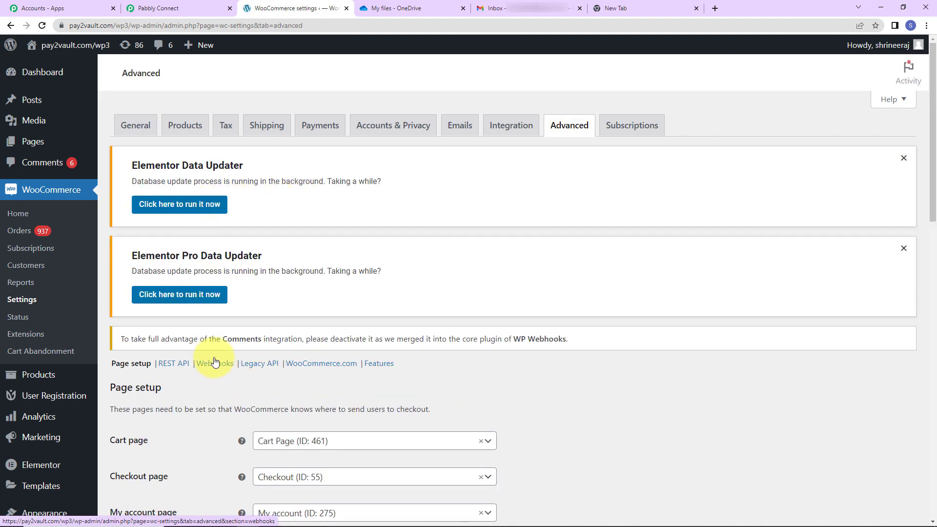
click(215, 365)
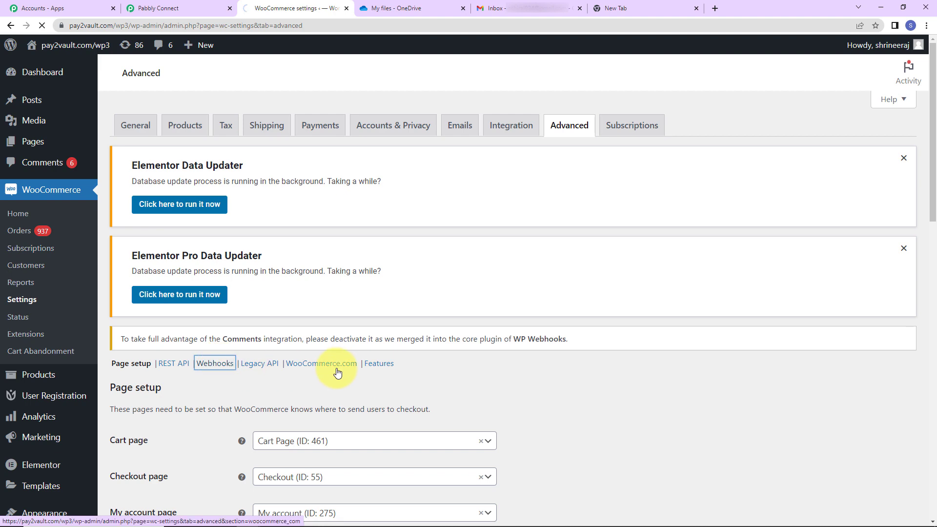
scroll(319, 346, down, 4)
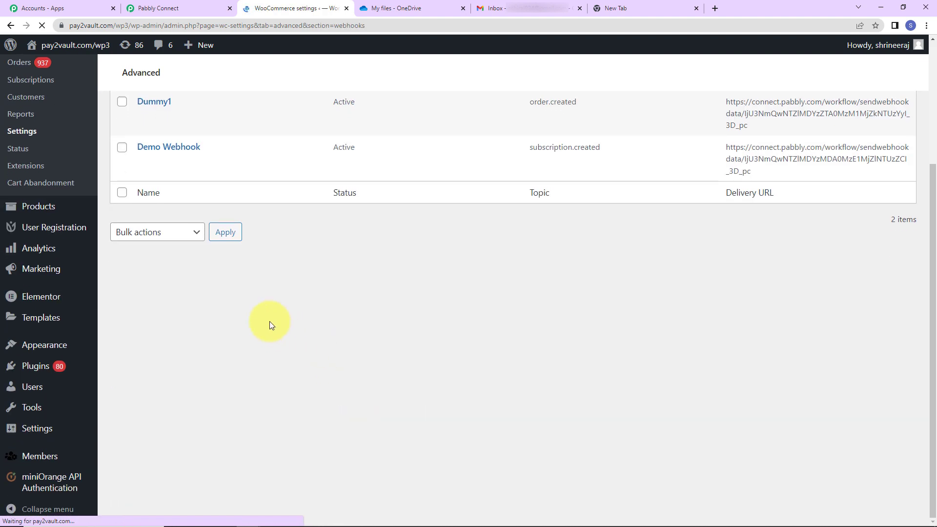
scroll(224, 300, up, 4)
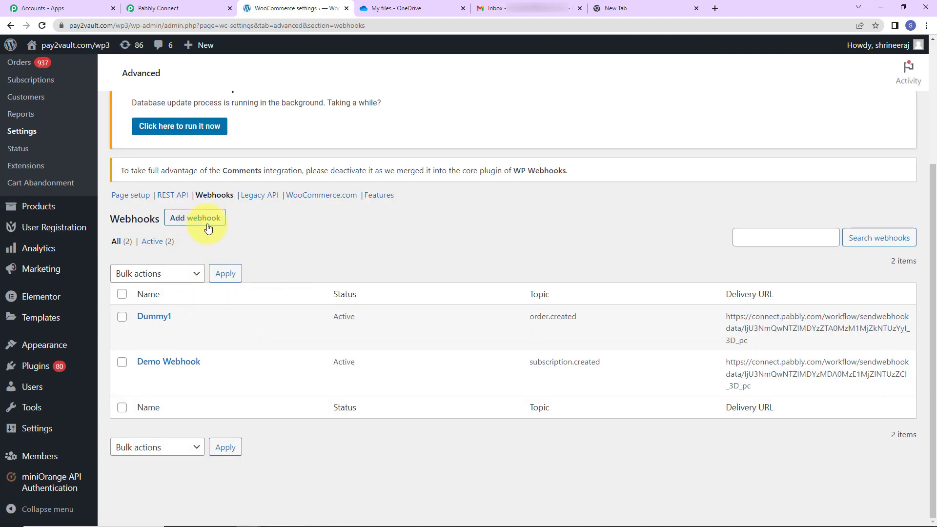
click(192, 218)
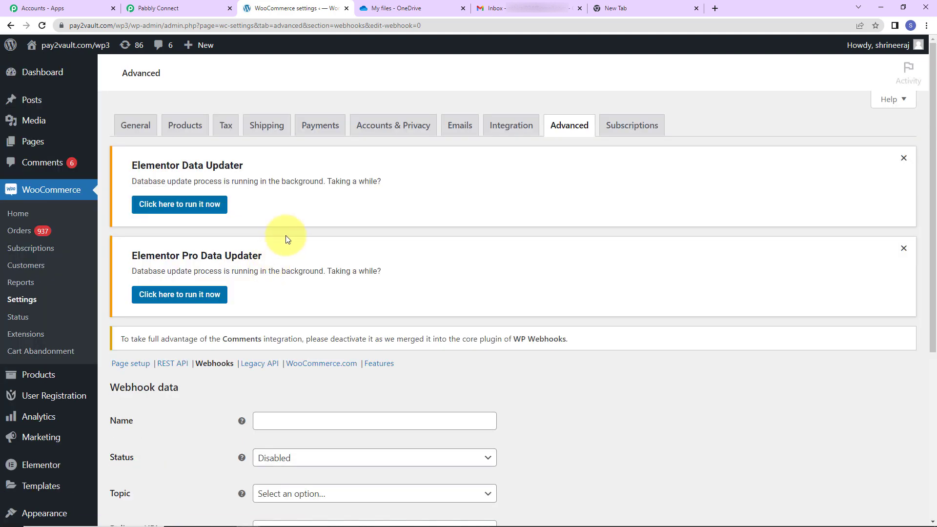
Step: Name the new webhook "Dummy New", with status Active and topic Order created
scroll(308, 320, down, 5)
click(308, 195)
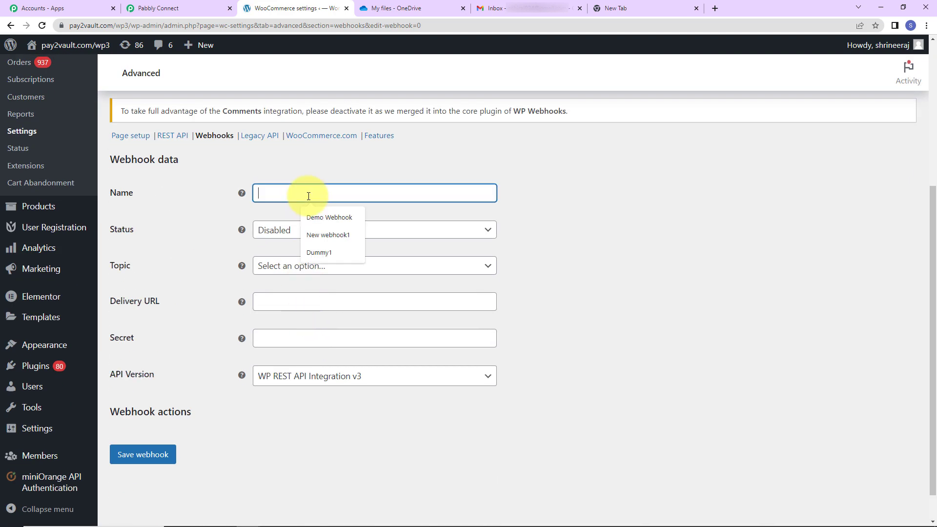
text(Dummy New)
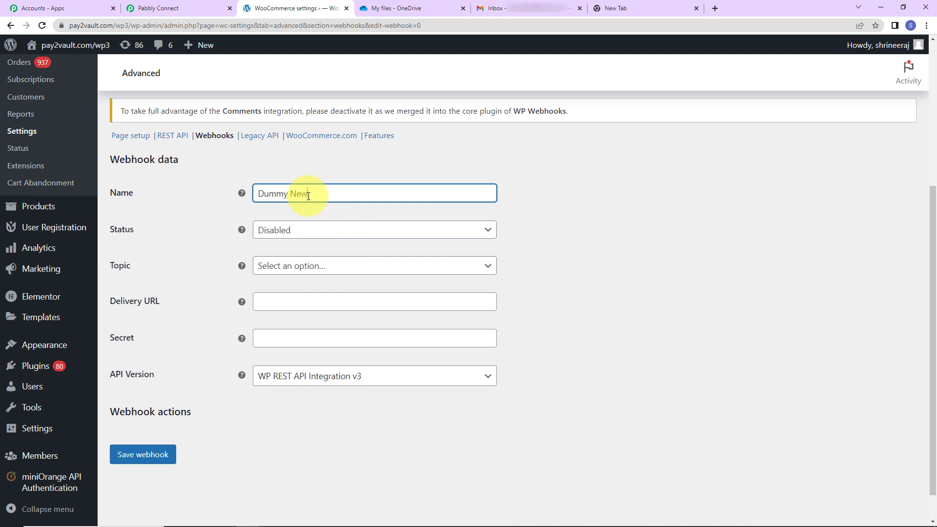
click(303, 230)
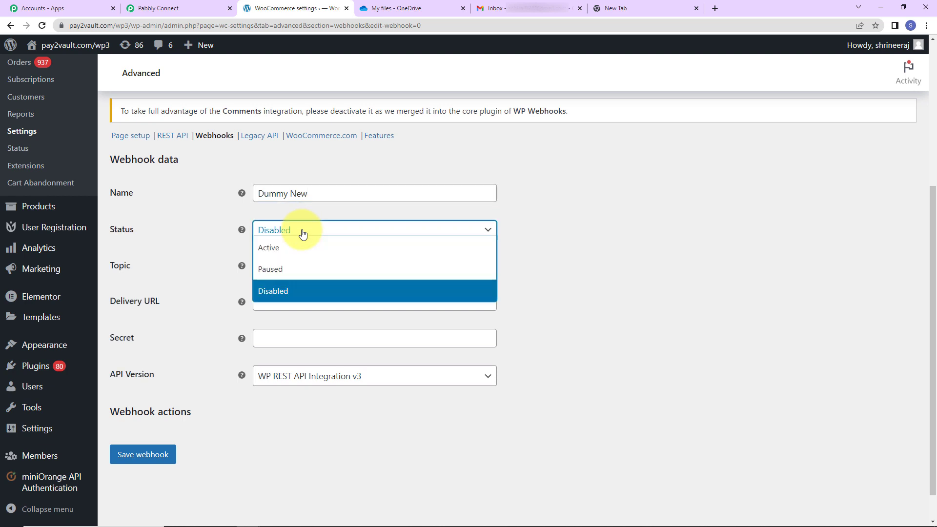
click(293, 249)
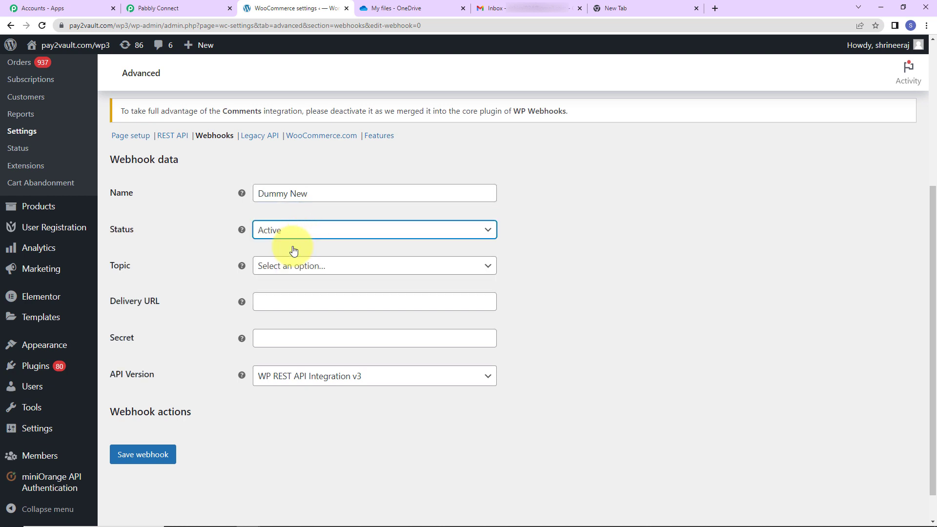
click(316, 268)
scroll(308, 351, down, 2)
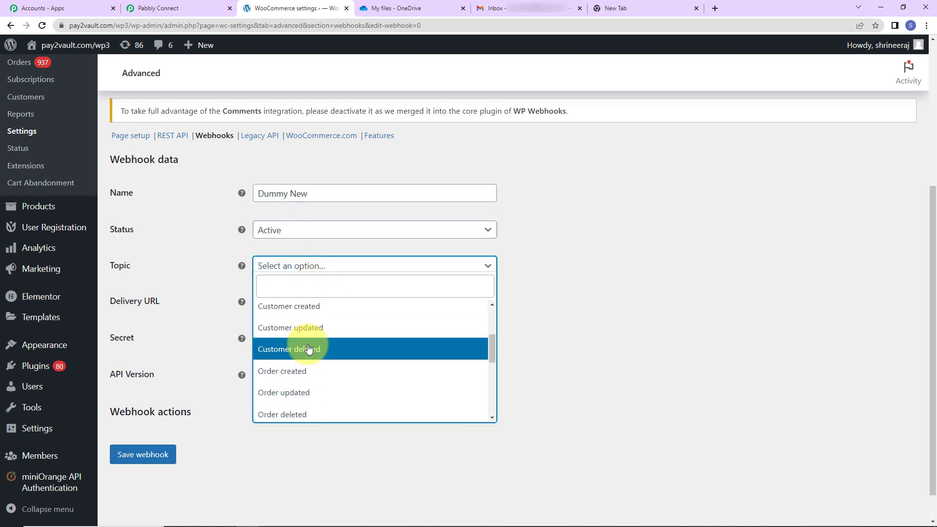
click(297, 370)
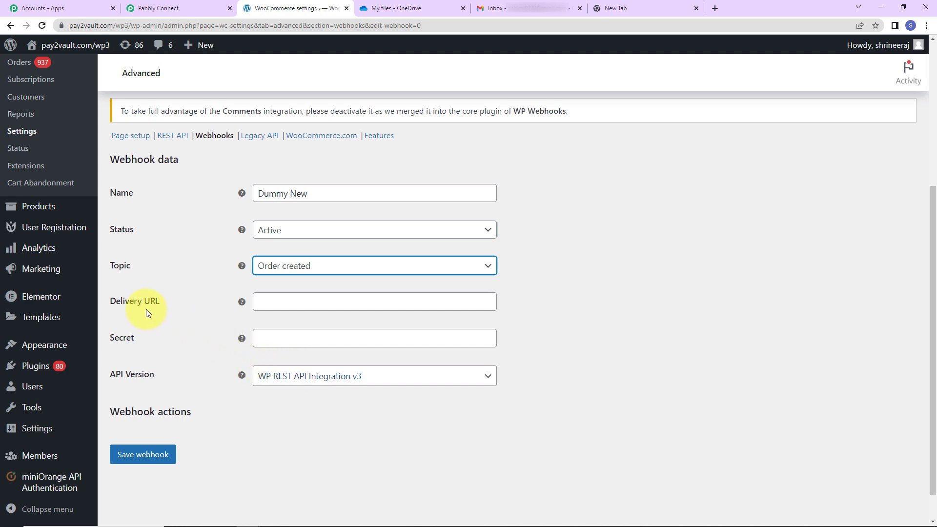
Step: Paste the copied webhook URL as the webhook's delivery URL and save the webhook
click(262, 299)
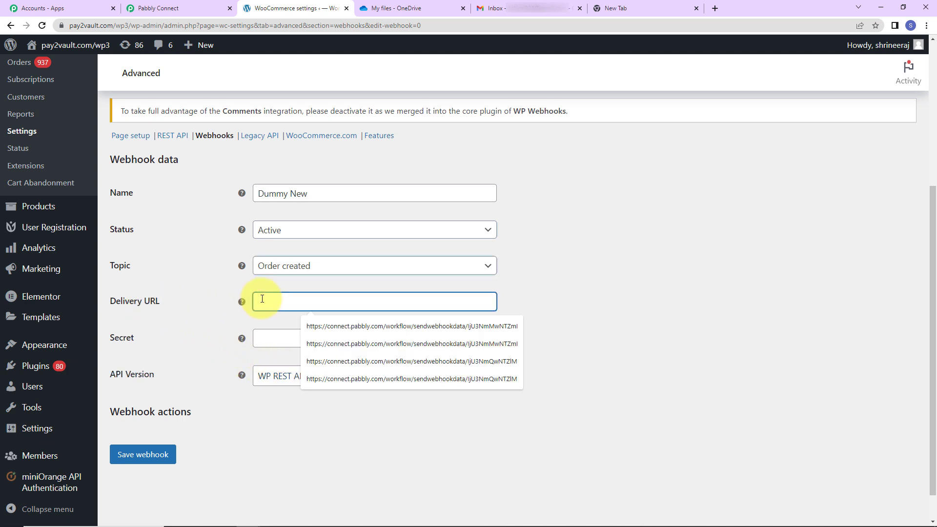
key(ctrl+v)
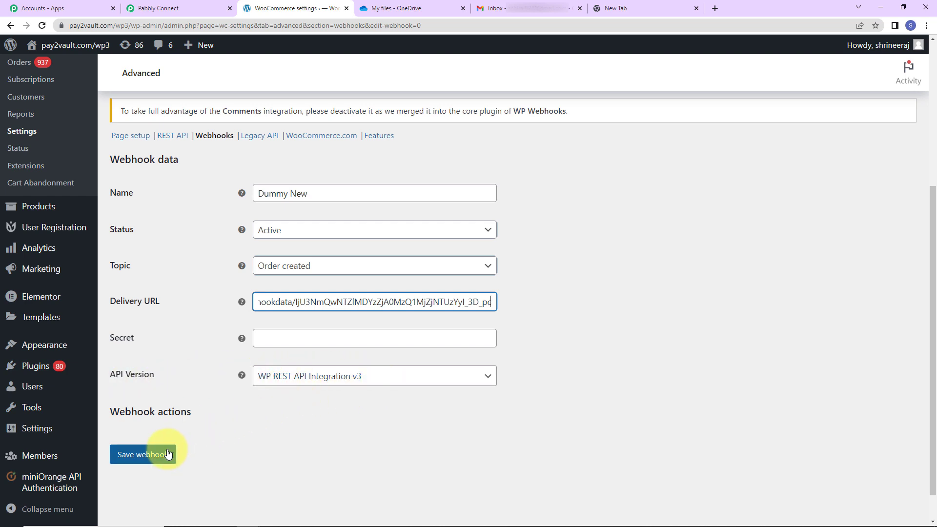
click(146, 454)
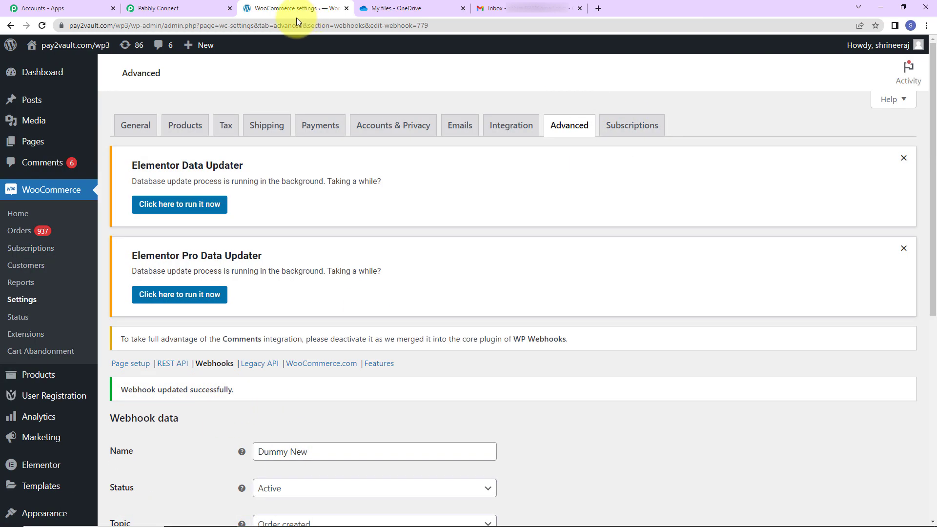
Step: Switch back to Pabbly Connect and re-capture the webhook response for the WooCommerce trigger
click(200, 6)
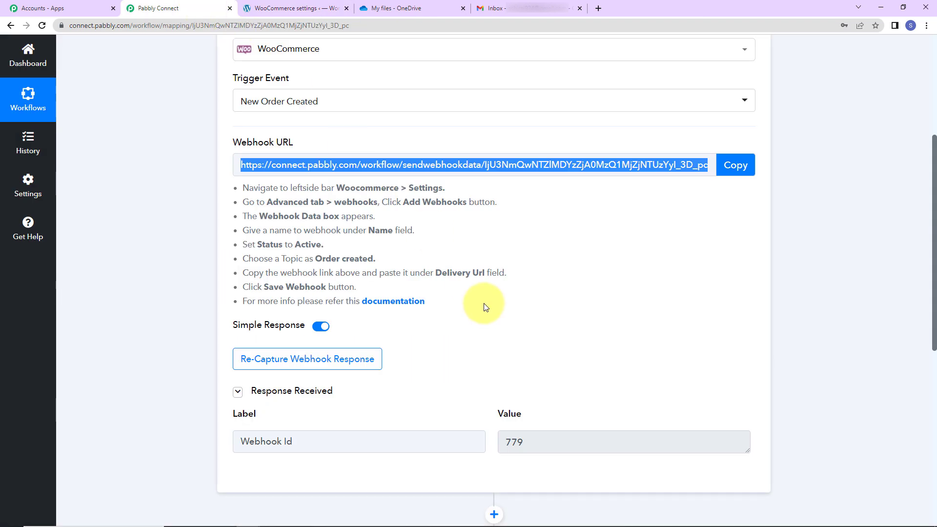
scroll(485, 307, down, 2)
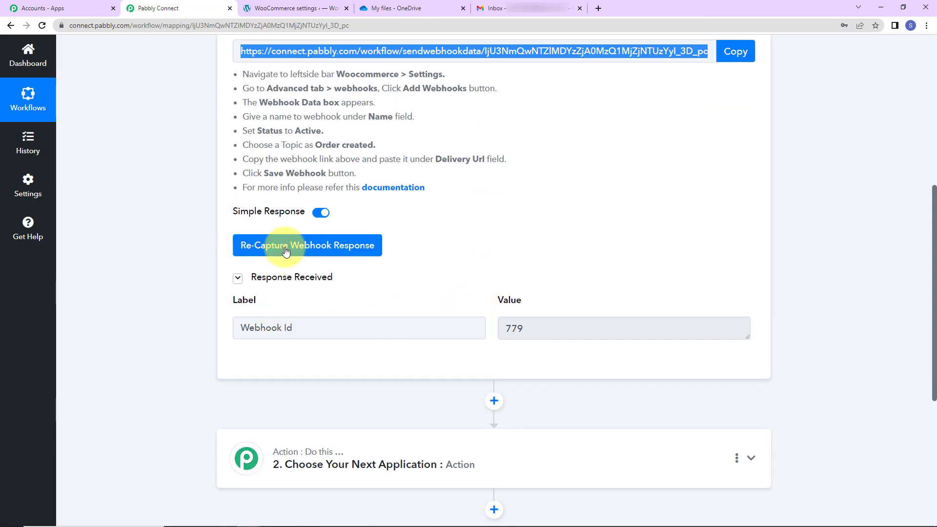
click(269, 250)
click(437, 354)
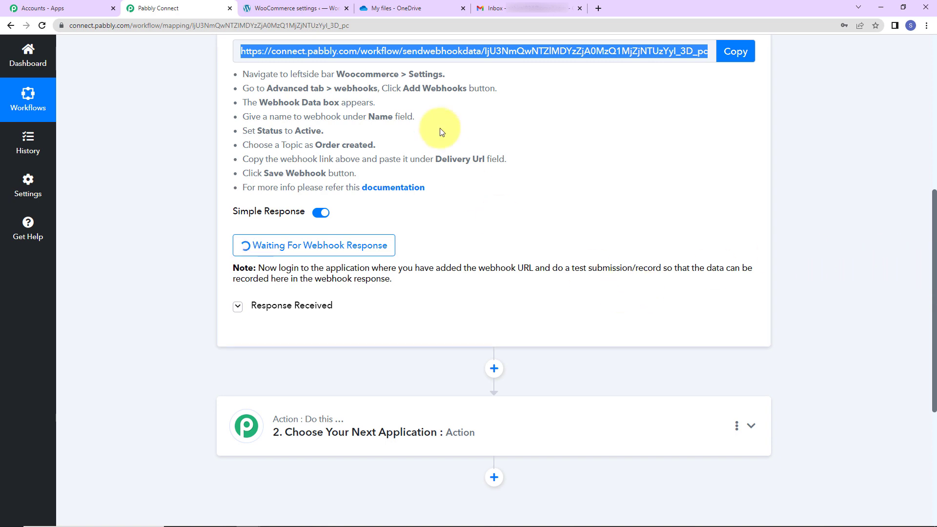
click(295, 8)
drag(91, 24, 17, 25)
right_click(88, 29)
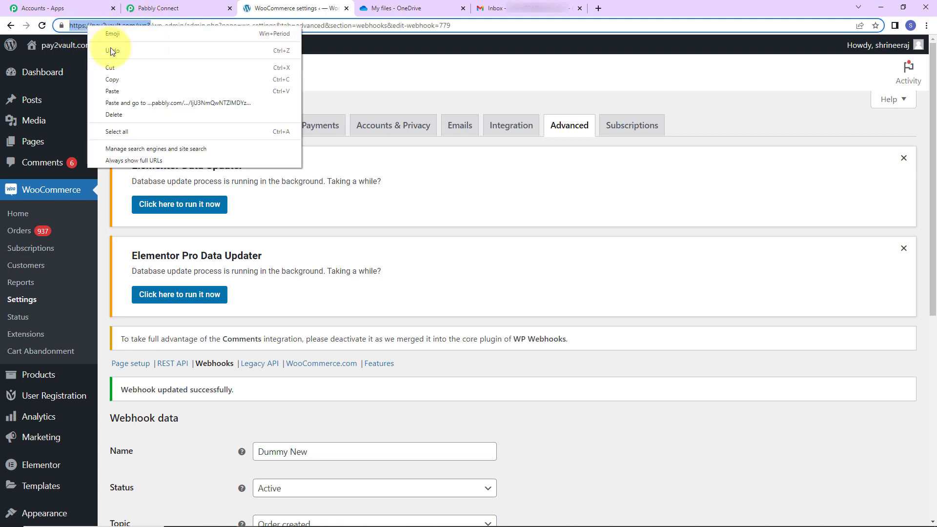
click(78, 77)
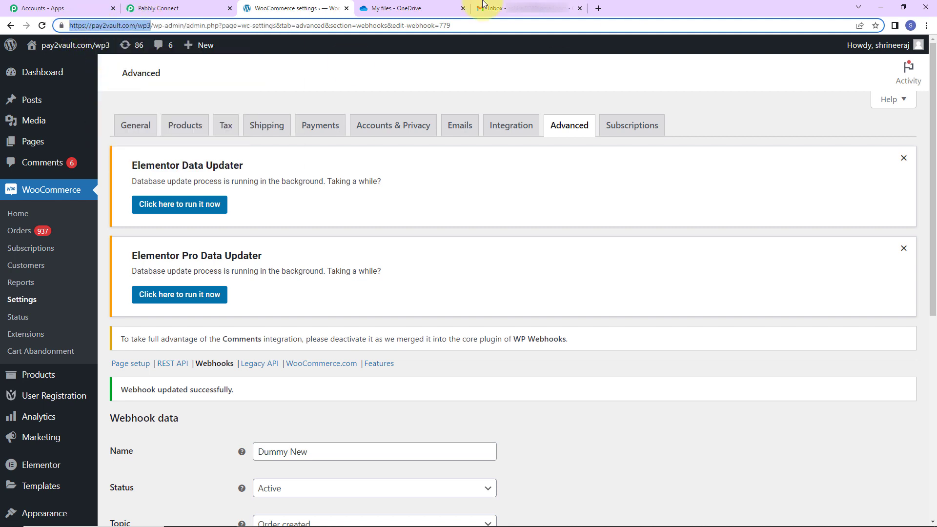
click(926, 25)
click(857, 63)
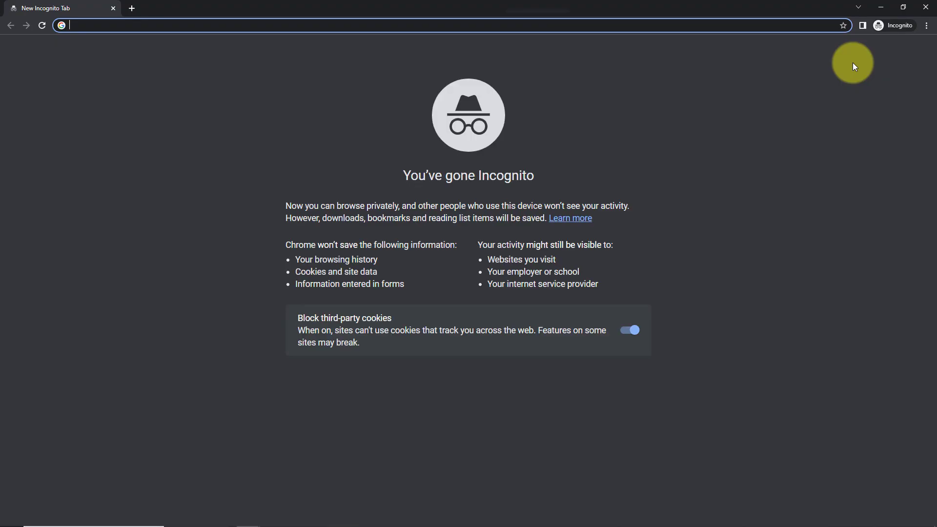
key(ctrl+v)
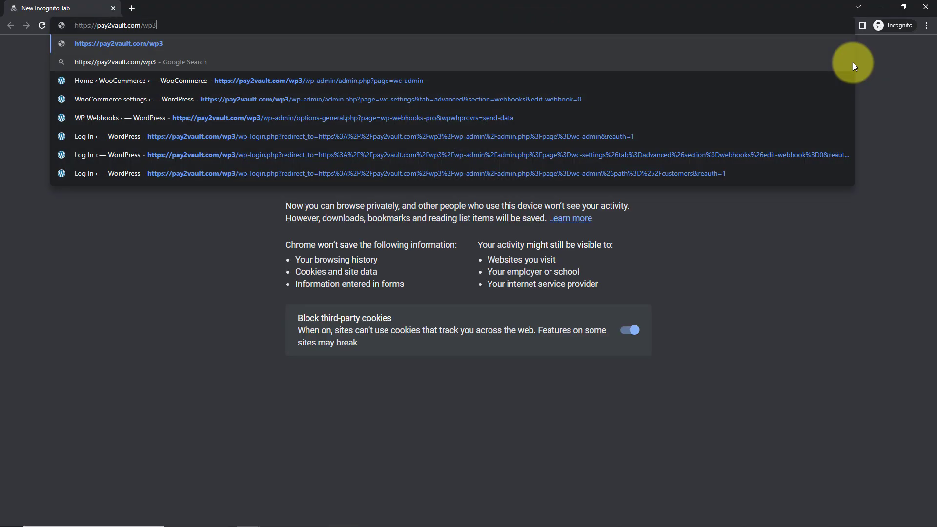
text(/shop)
click(180, 43)
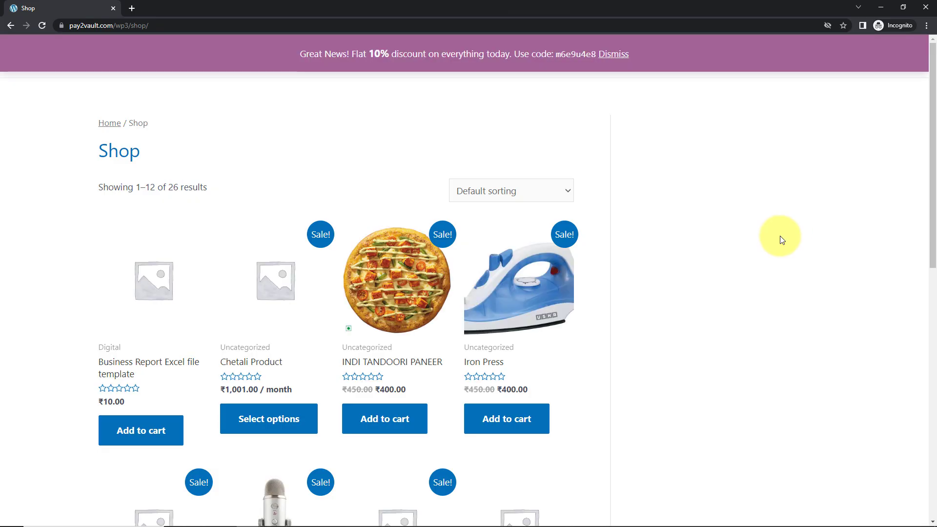
Step: Add the PHP Course for Beginners product from the shop page to the cart
scroll(681, 269, down, 8)
scroll(681, 268, down, 1)
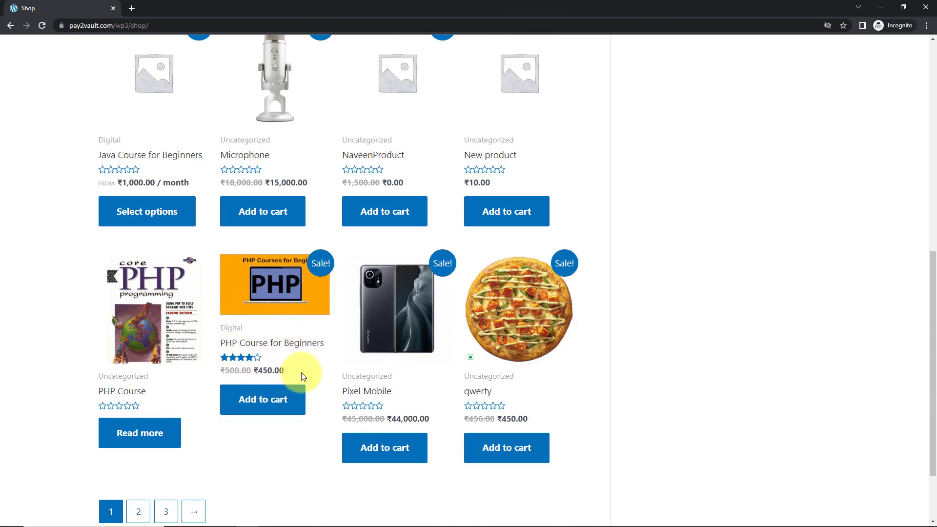
click(265, 399)
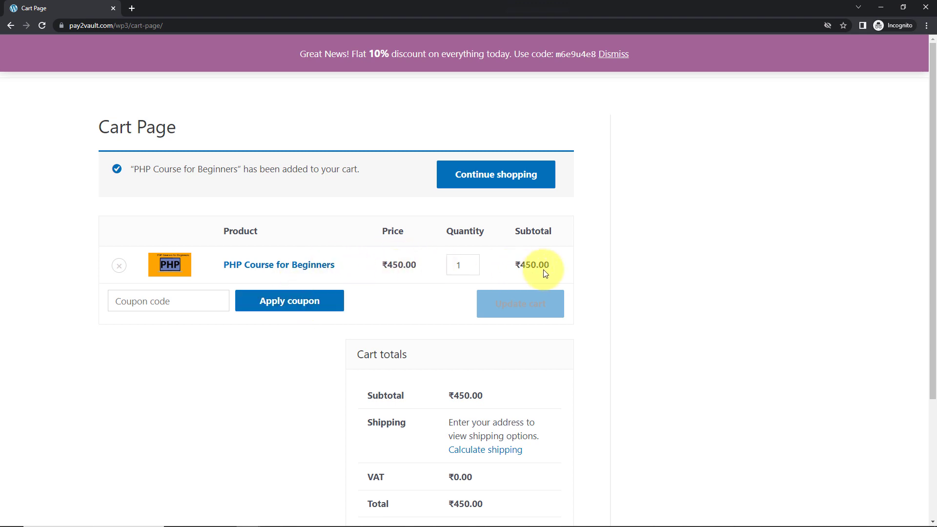
Step: Proceed to checkout and enter the customer's first name, last name and the company name Pabbly Connect in the billing details
scroll(620, 297, down, 3)
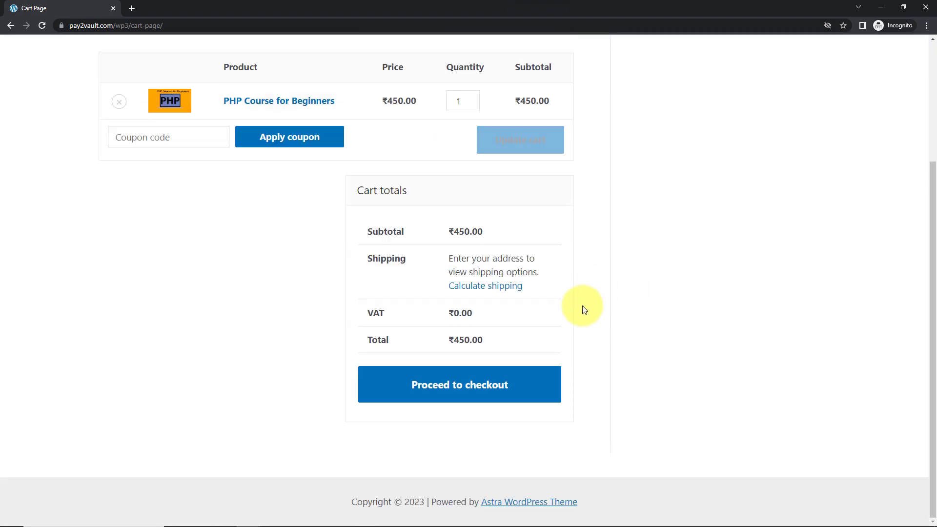
click(514, 378)
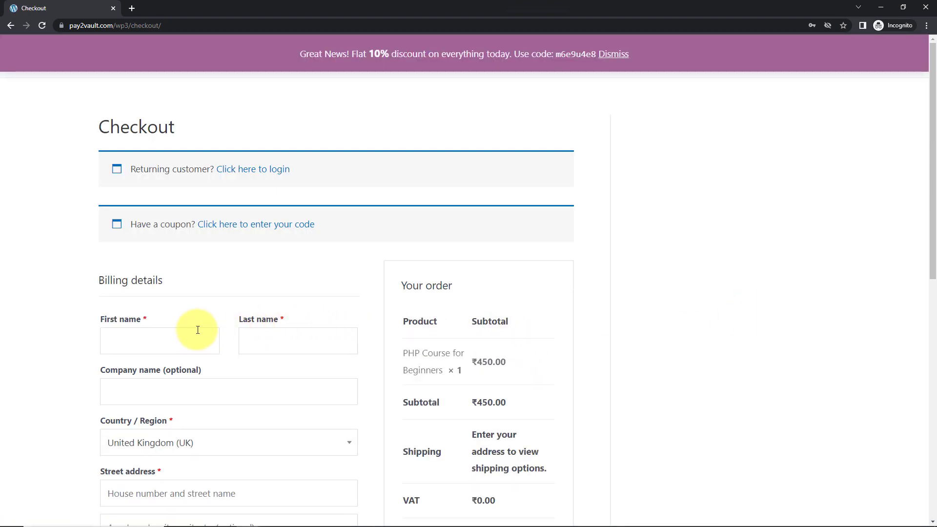
scroll(196, 328, down, 2)
click(161, 224)
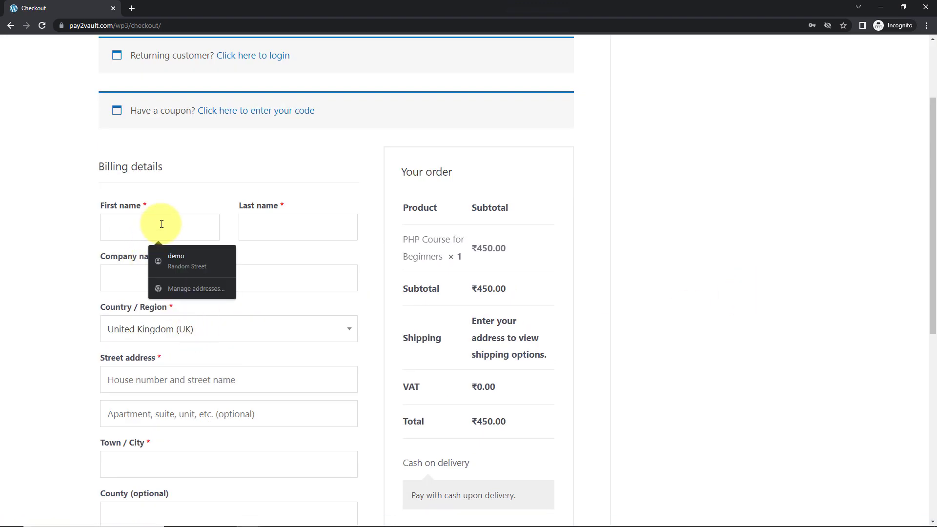
text(Smart)
key(Tab)
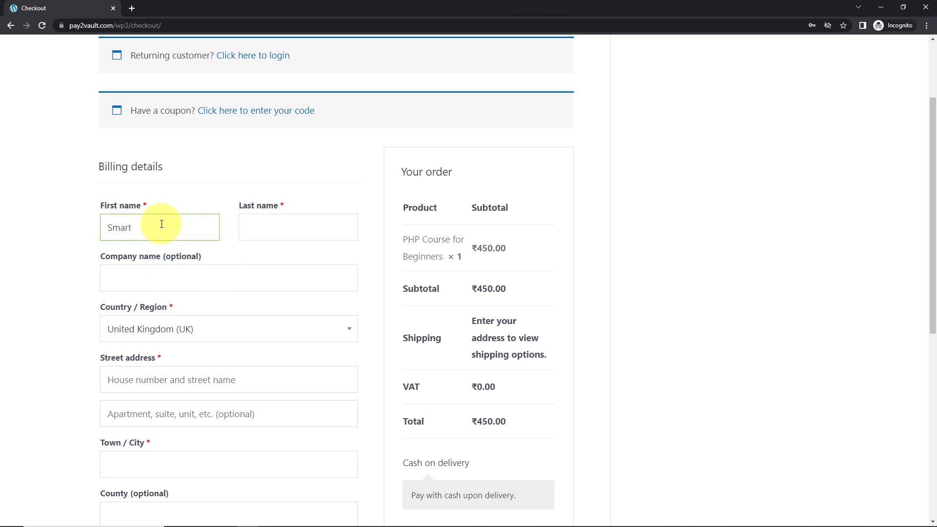
text(User)
key(Tab)
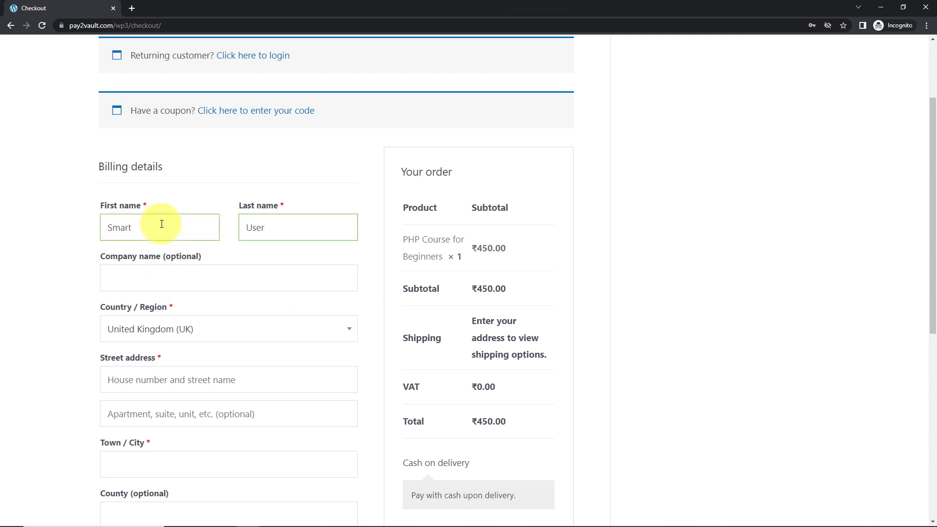
text(Pabbly Connect)
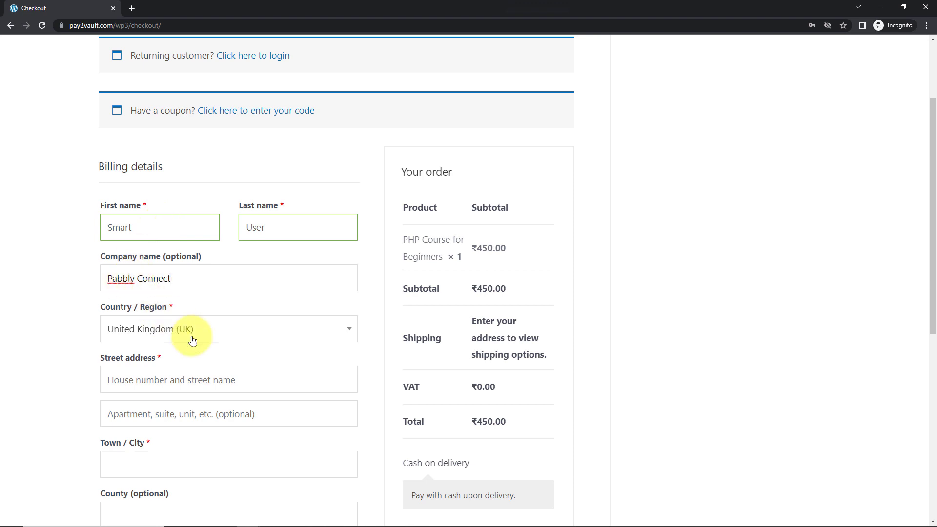
Step: Set the billing country to India and fill in the remaining address and contact fields from the saved browser address
click(209, 329)
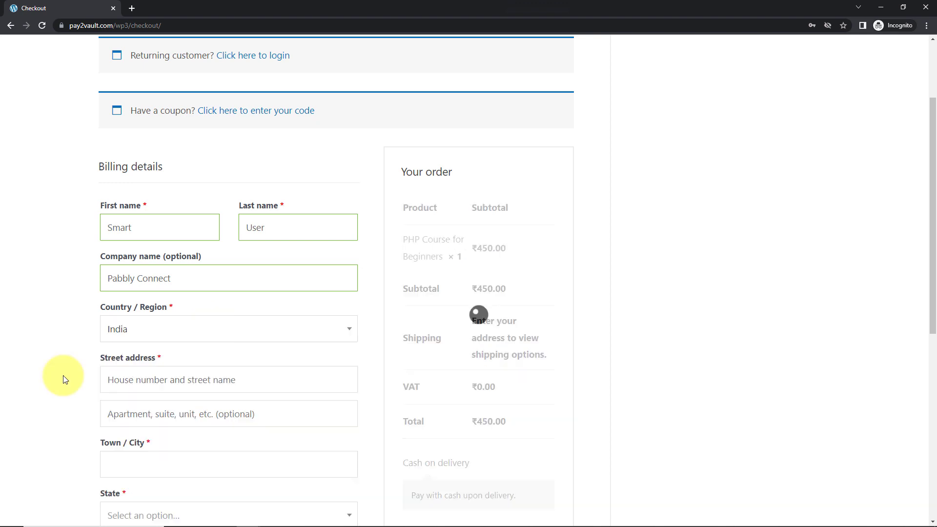
scroll(59, 376, down, 3)
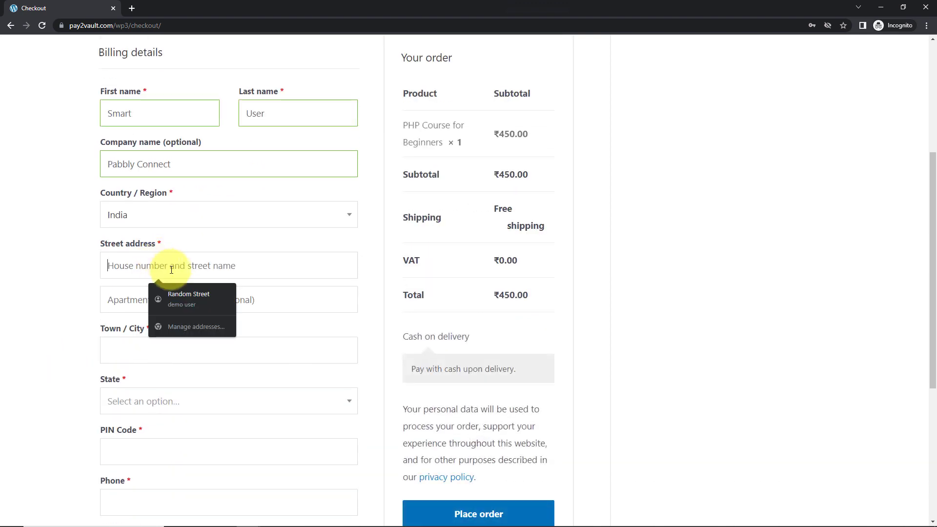
click(187, 294)
scroll(309, 356, down, 2)
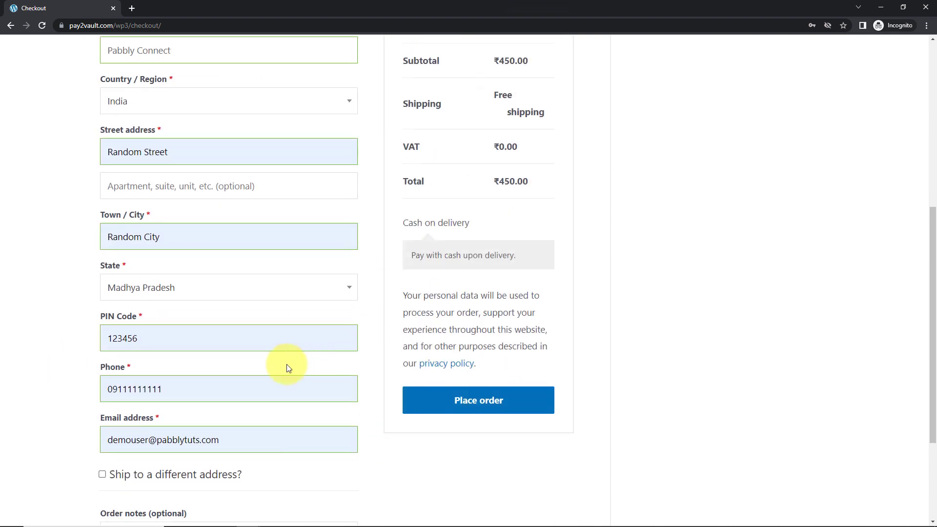
Step: Replace the user part of the billing e-mail with the test customer's and place the cash-on-delivery order
double_click(148, 440)
text(smart)
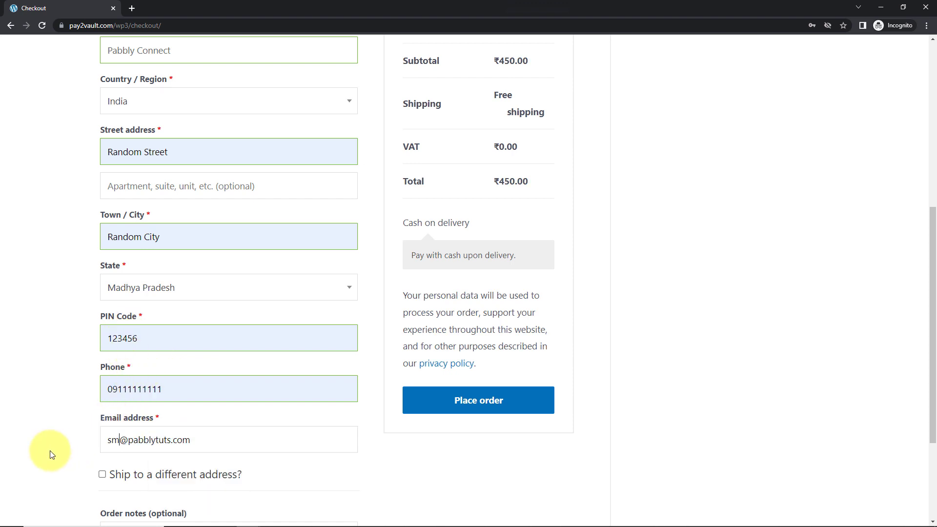
text(user)
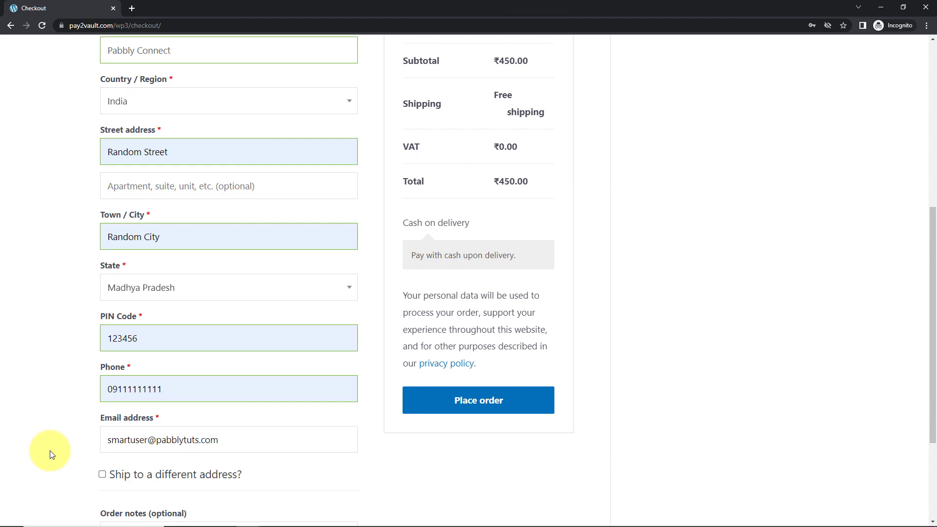
scroll(250, 455, up, 6)
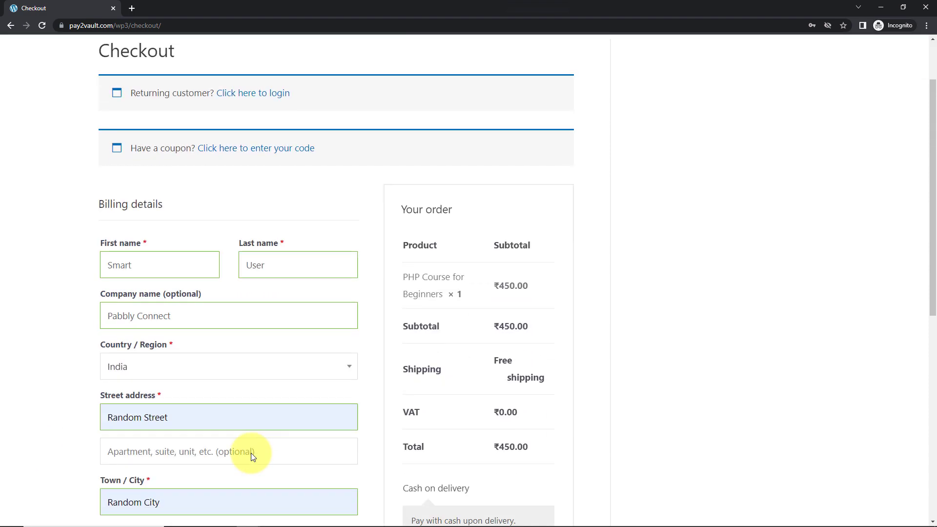
scroll(252, 454, down, 6)
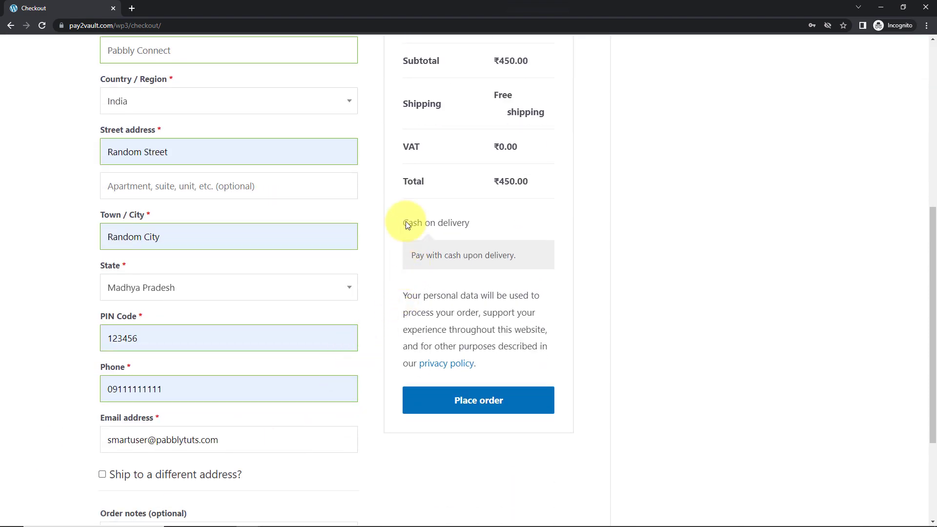
click(477, 400)
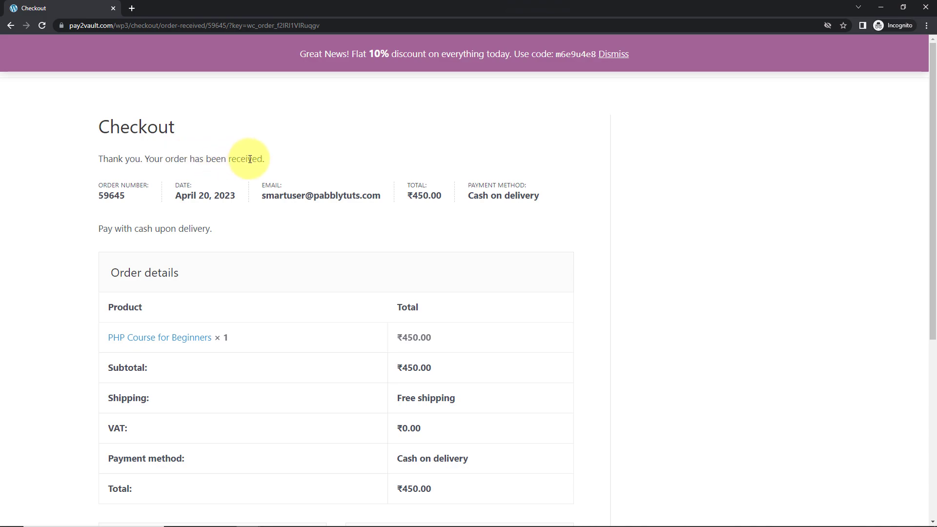
Step: Switch back to Pabbly Connect and examine the order, shipping and line-item data in the captured WooCommerce webhook response
key(alt+Tab)
click(157, 7)
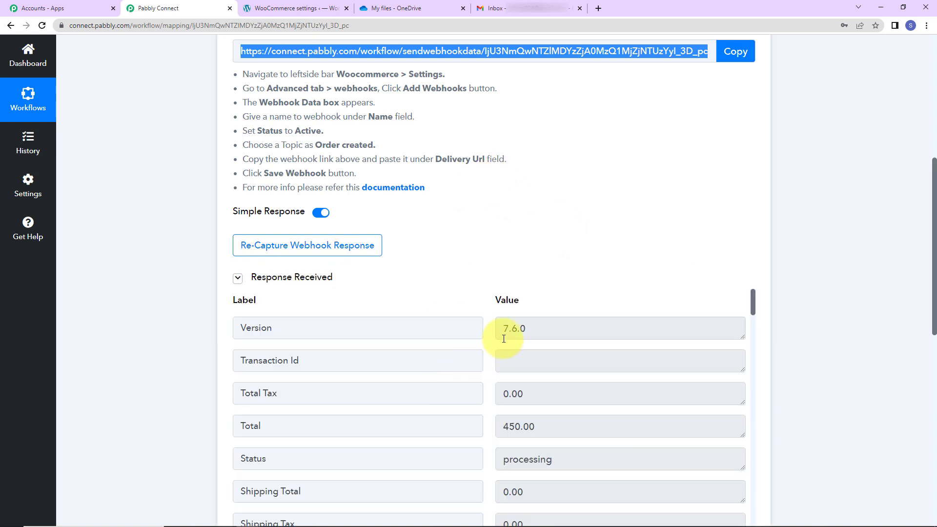
scroll(493, 369, down, 2)
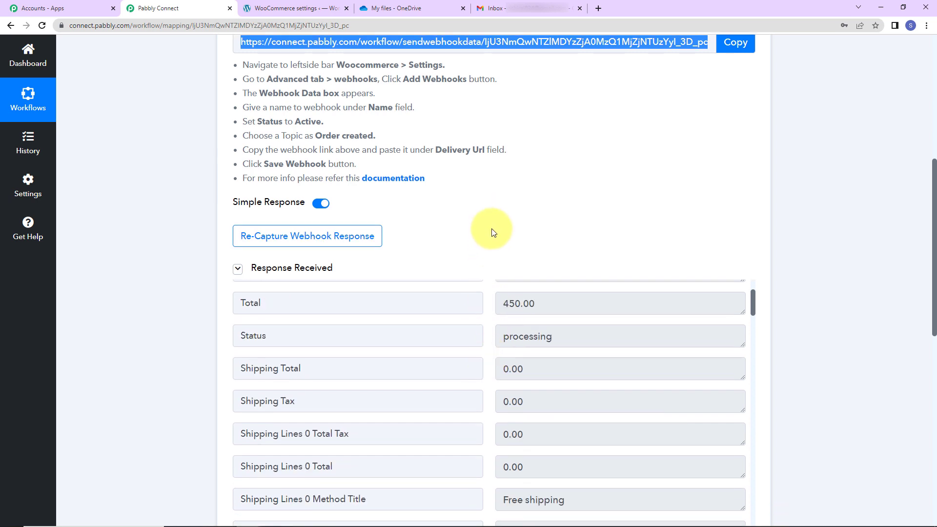
scroll(493, 229, down, 2)
scroll(493, 284, down, 2)
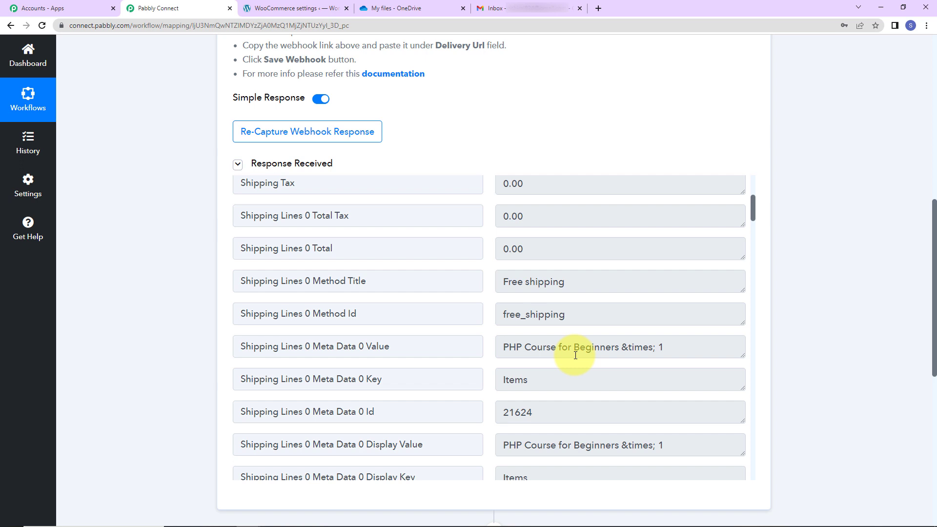
scroll(575, 355, down, 4)
scroll(561, 303, down, 4)
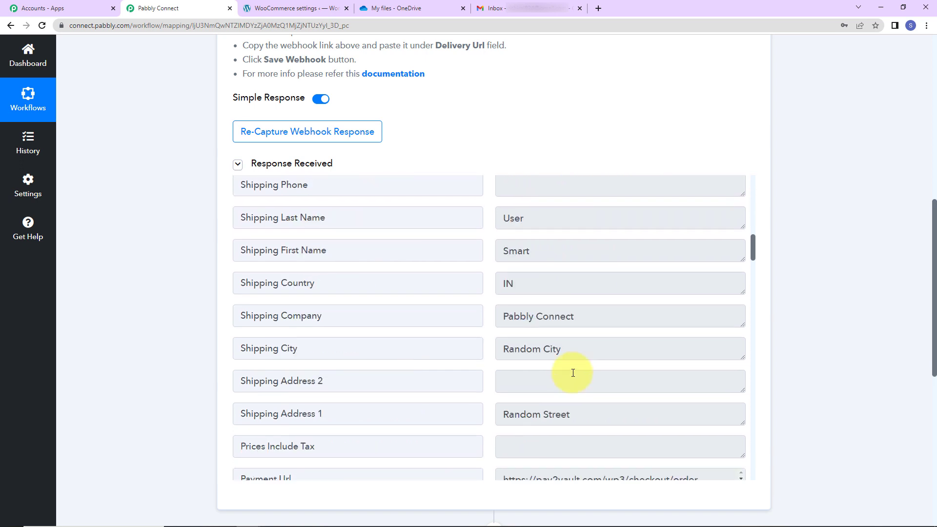
scroll(564, 397, down, 4)
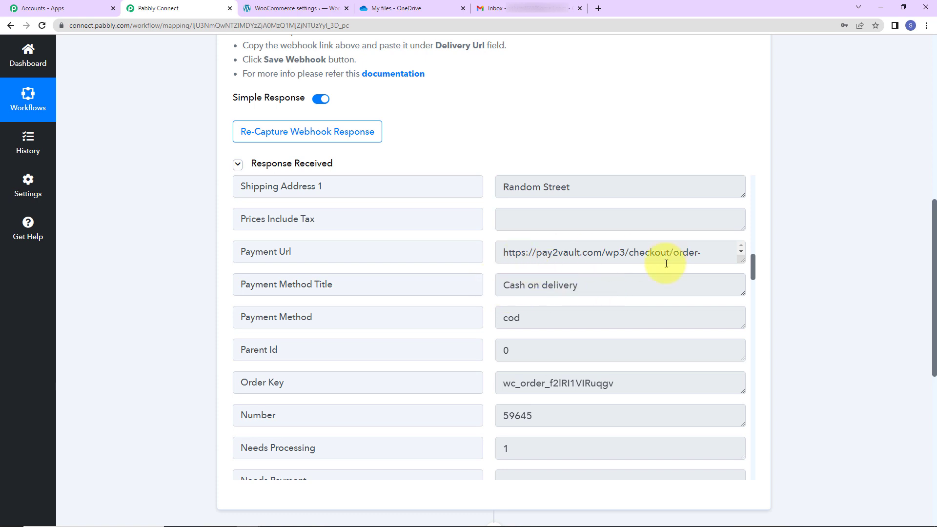
scroll(629, 318, down, 4)
scroll(562, 253, up, 2)
scroll(579, 343, down, 10)
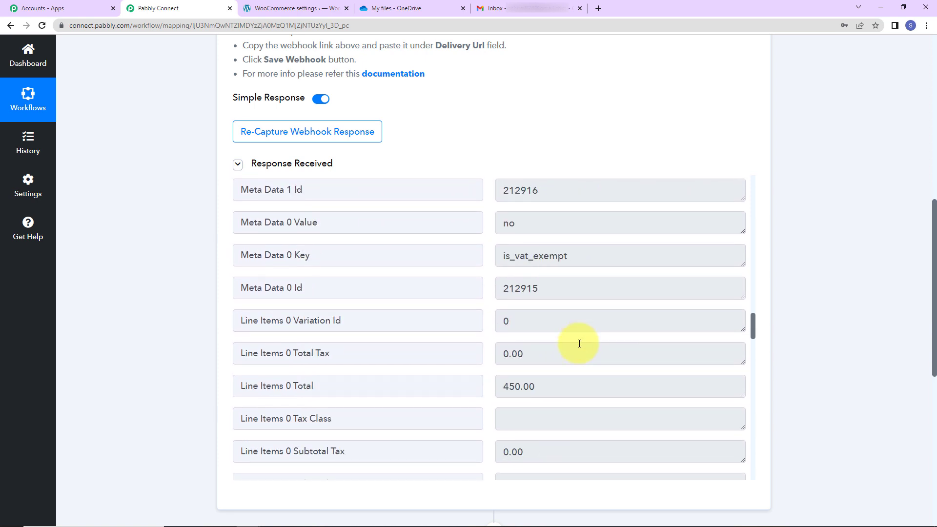
scroll(552, 377, down, 6)
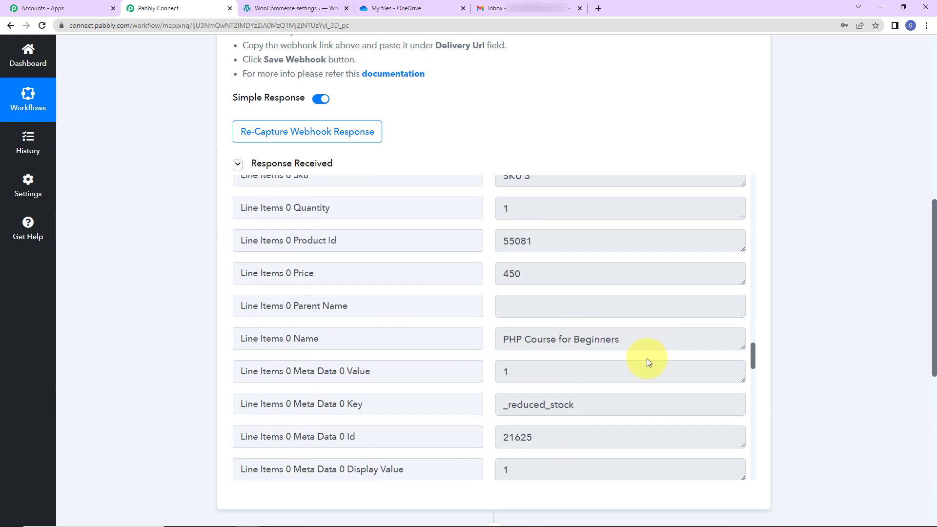
scroll(634, 355, down, 5)
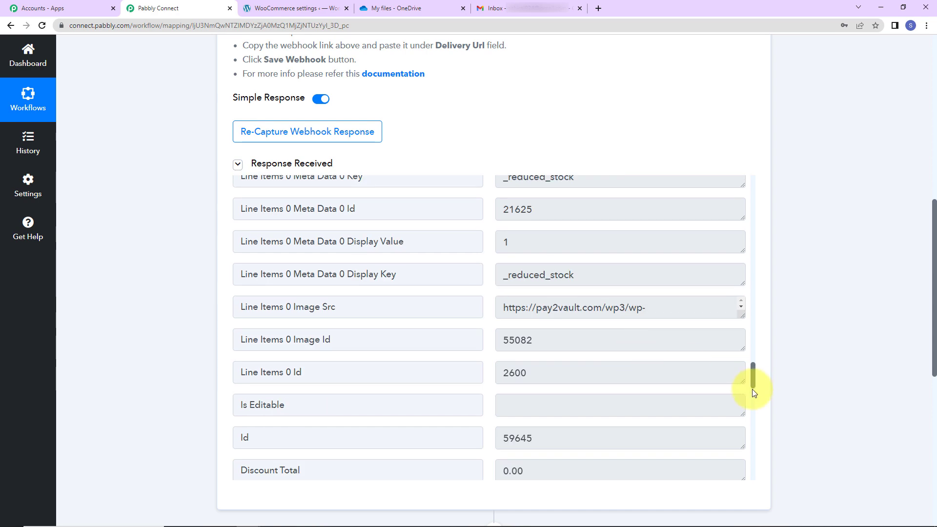
scroll(754, 388, down, 10)
scroll(839, 363, down, 5)
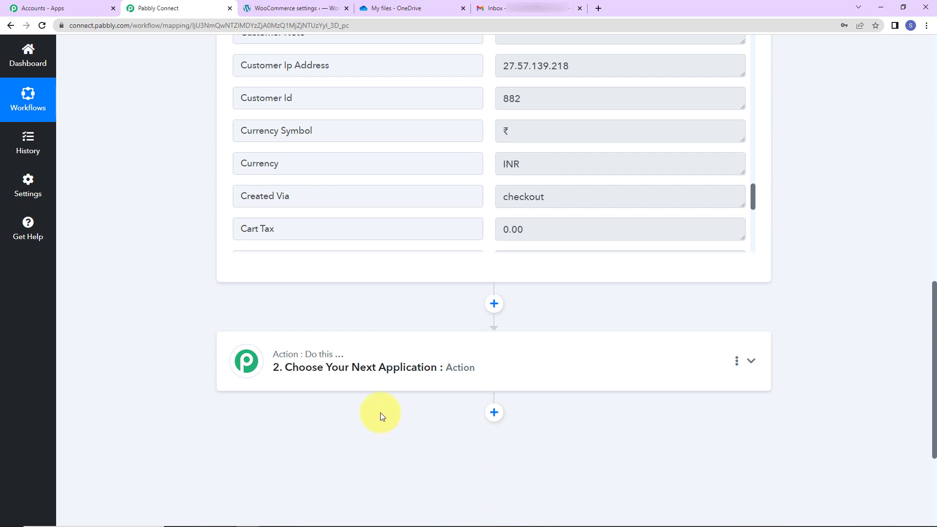
Step: Set up the workflow's second step as a Gmail action with the Send Email event
click(356, 364)
click(347, 436)
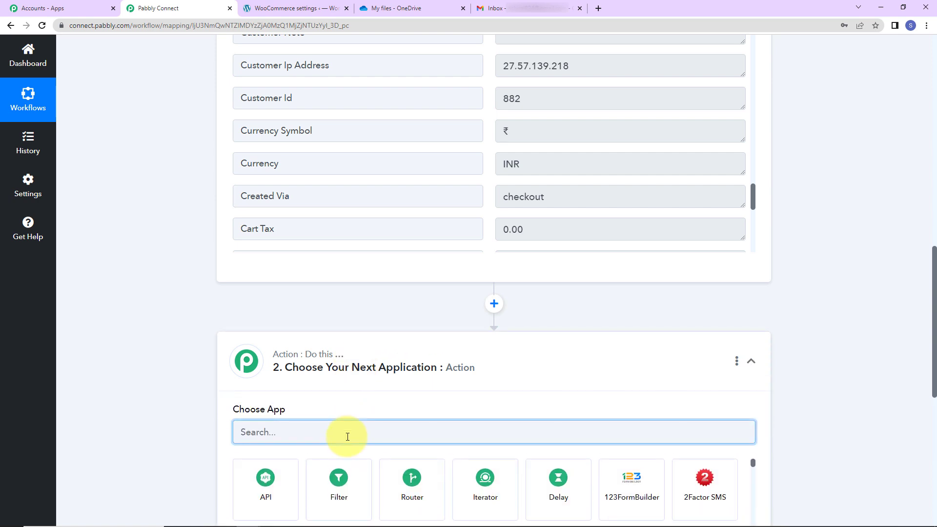
text(gmail)
click(341, 479)
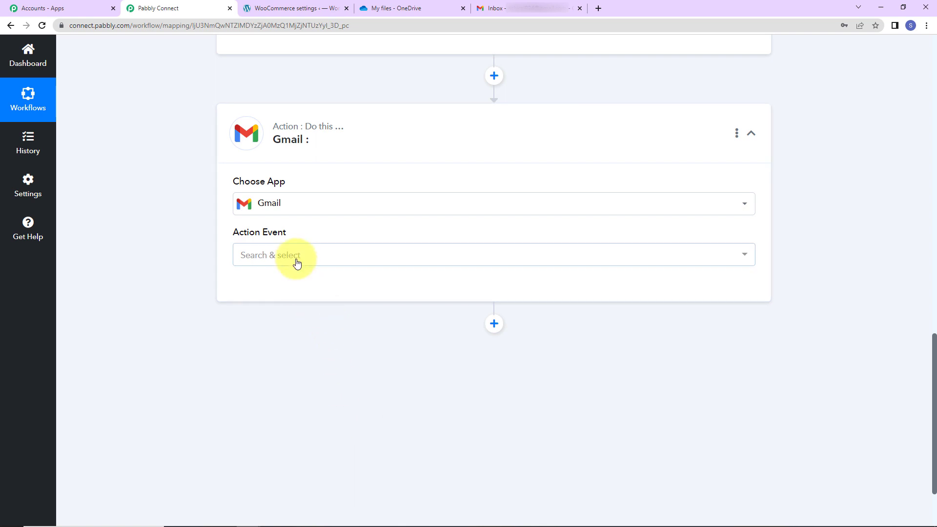
click(295, 257)
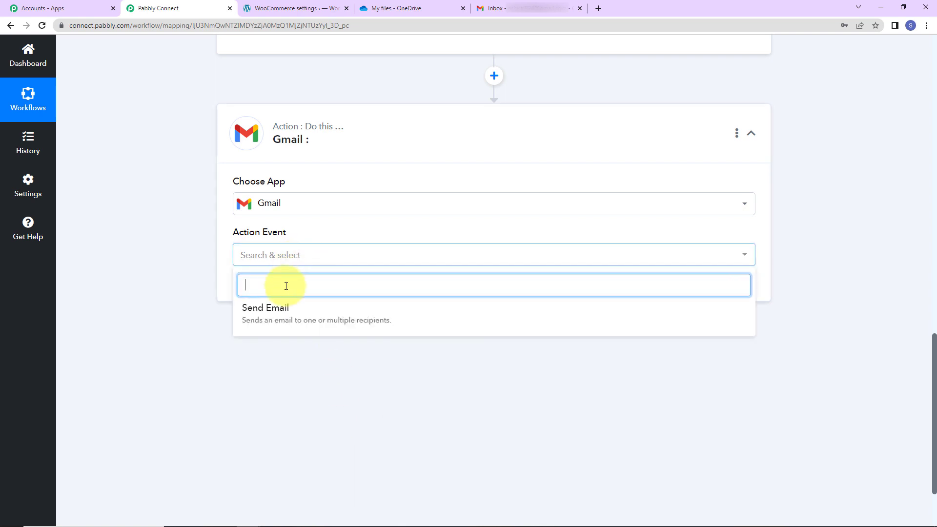
click(255, 310)
Step: Connect the Gmail action through a new connection, authorizing Pabbly Connect to access the Google account
click(272, 295)
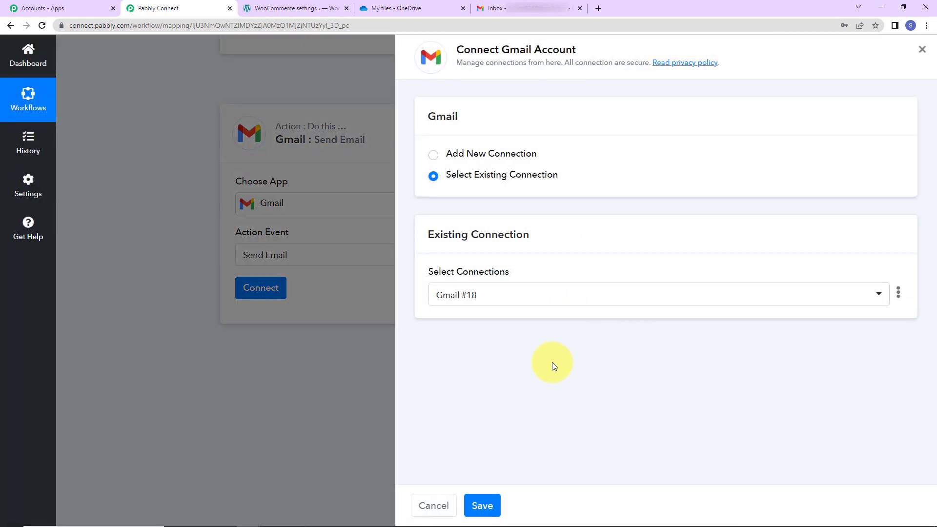
drag(501, 50, 637, 51)
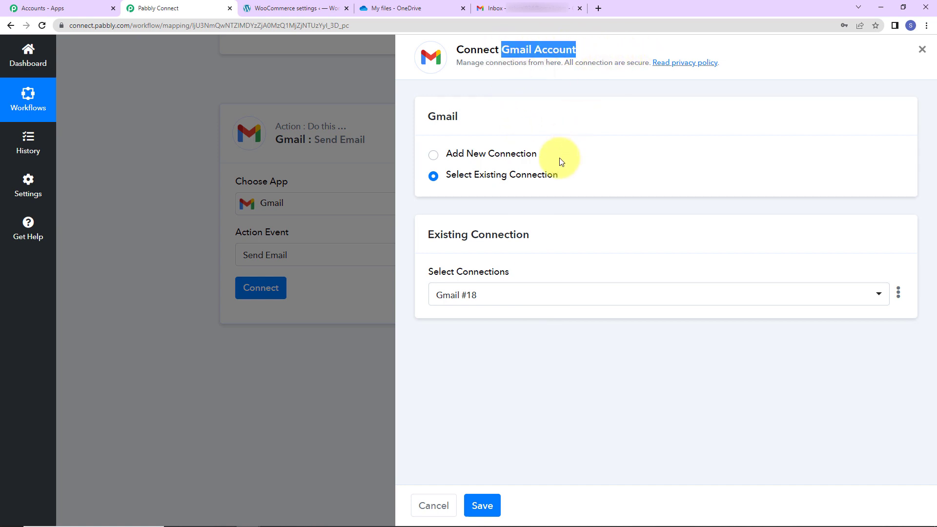
click(435, 154)
click(496, 279)
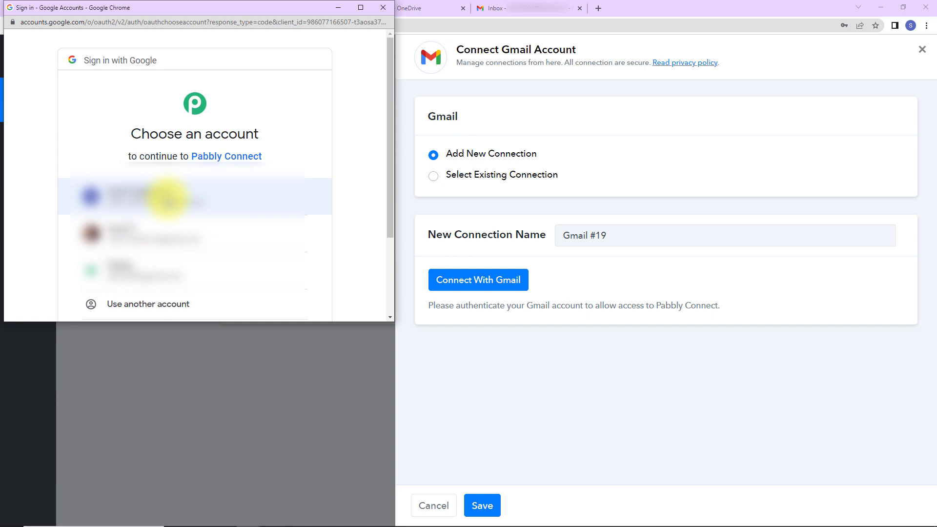
click(167, 200)
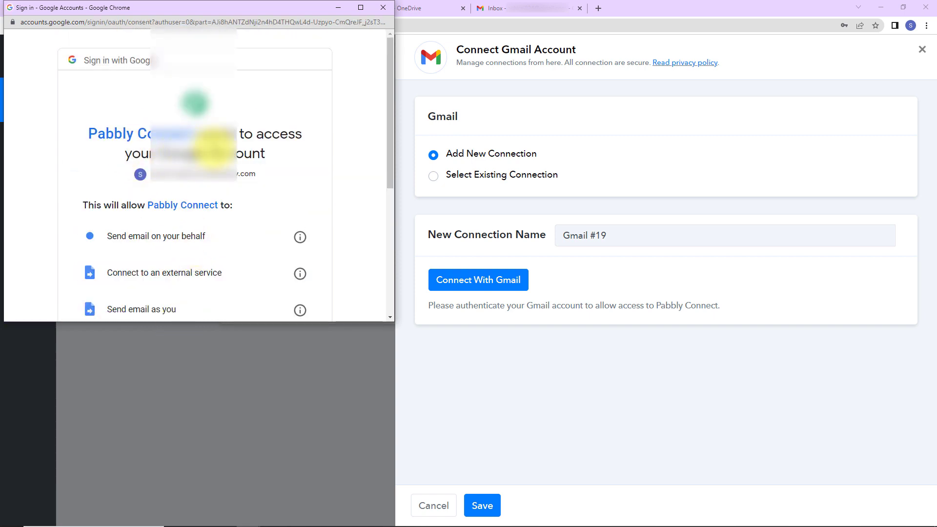
scroll(237, 179, down, 4)
click(237, 230)
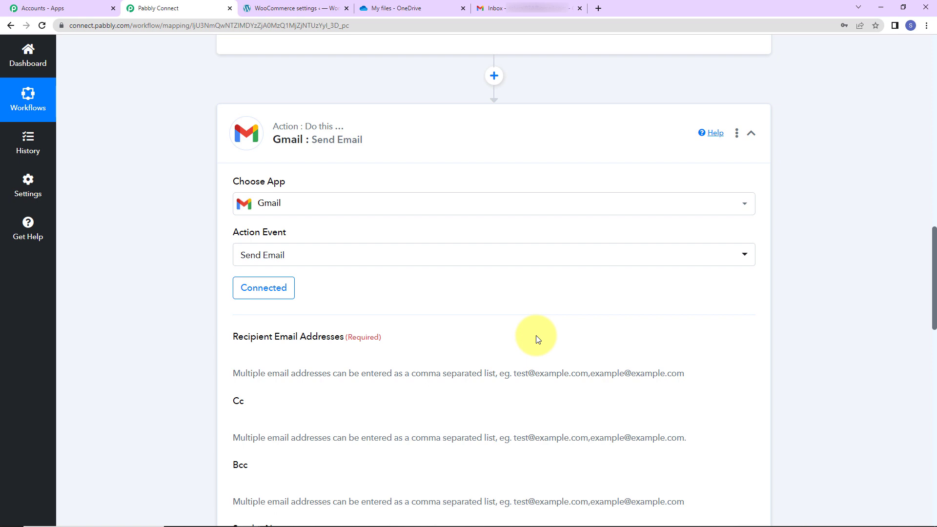
Step: Map the billing e-mail from the WooCommerce order data as the Gmail action's recipient address
scroll(538, 320, down, 2)
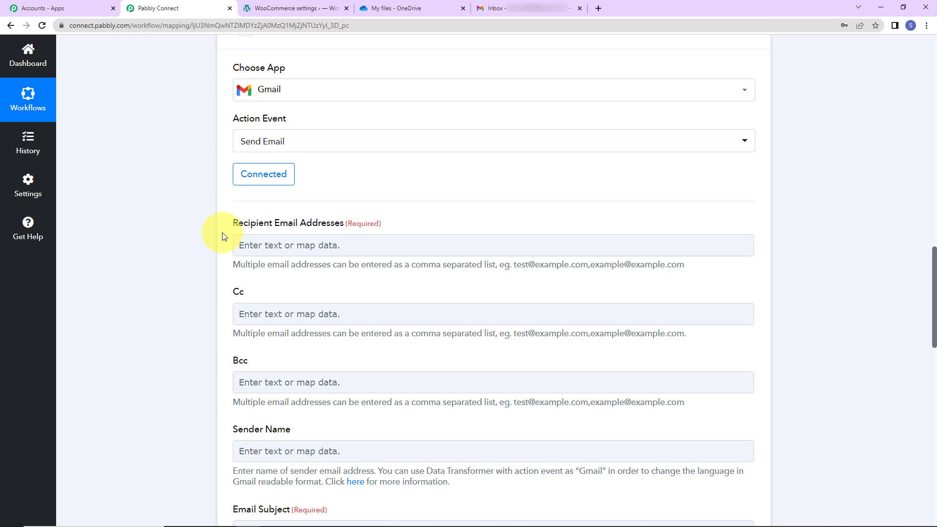
click(252, 247)
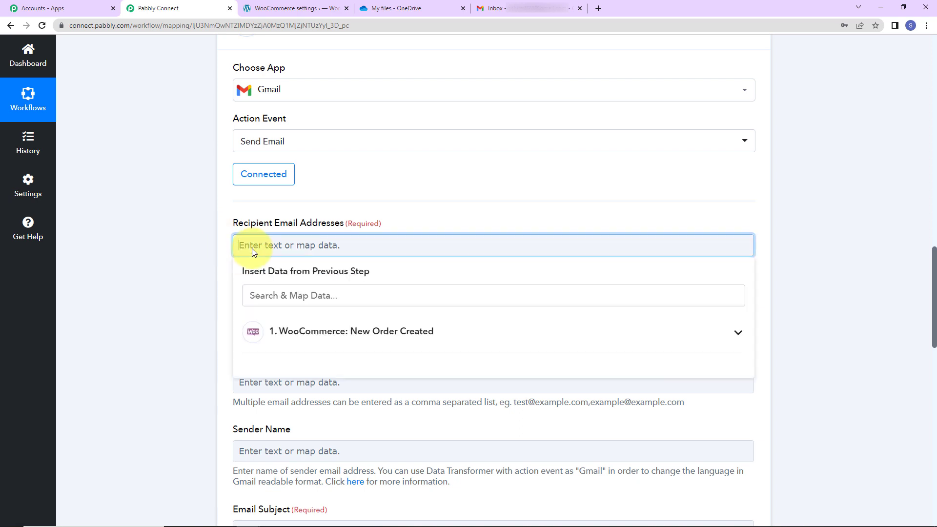
click(272, 331)
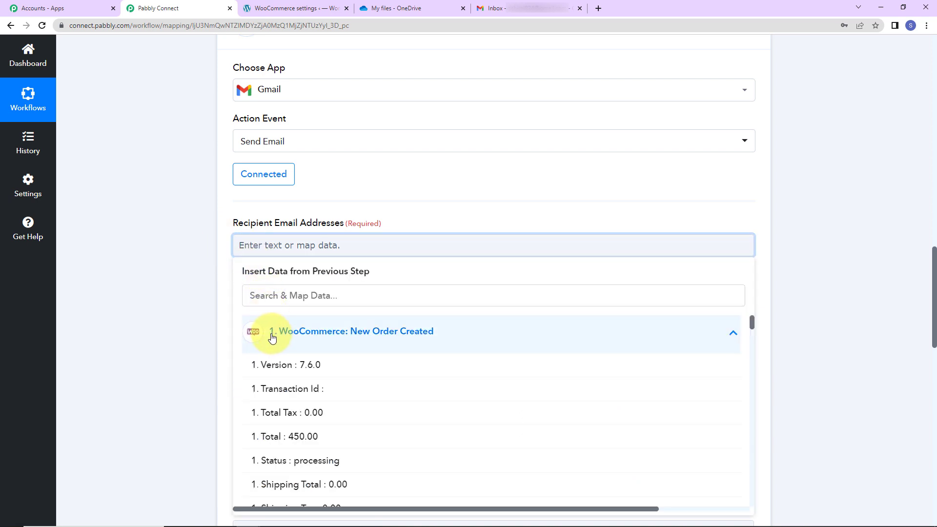
click(274, 290)
text(@)
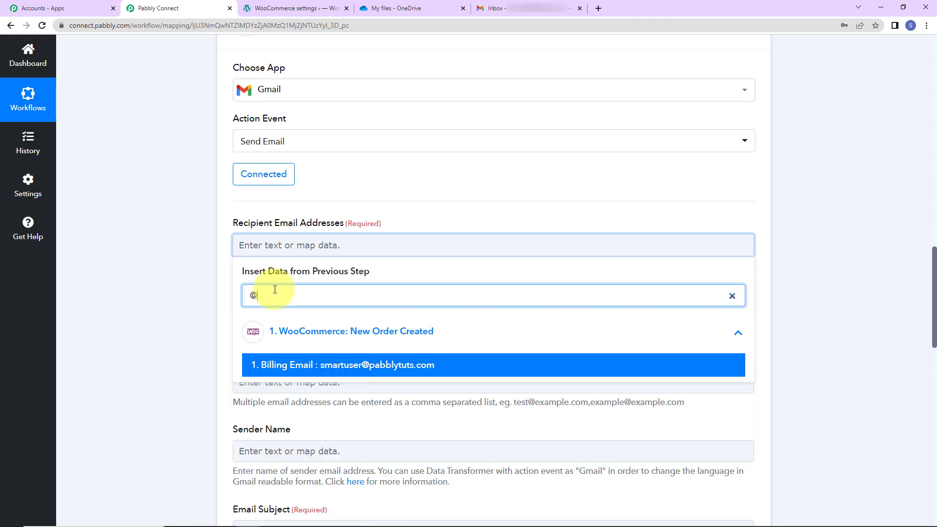
click(317, 367)
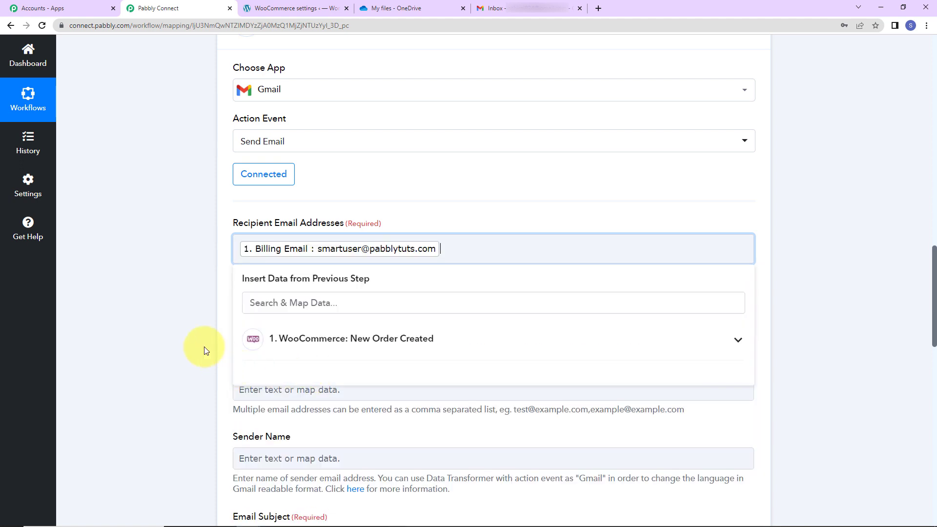
click(178, 324)
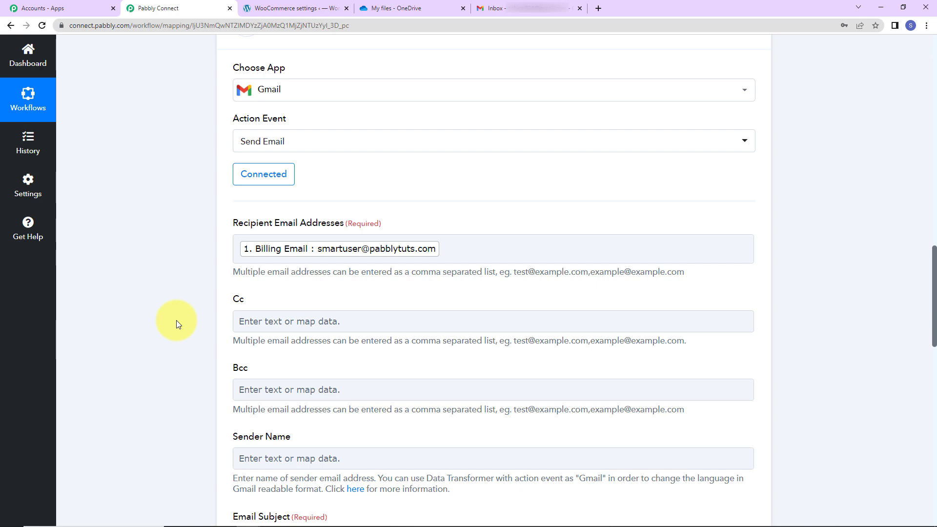
Step: Set the sender name of the e-mail to "Pabbly Connect"
scroll(178, 315, down, 5)
click(260, 235)
click(260, 235)
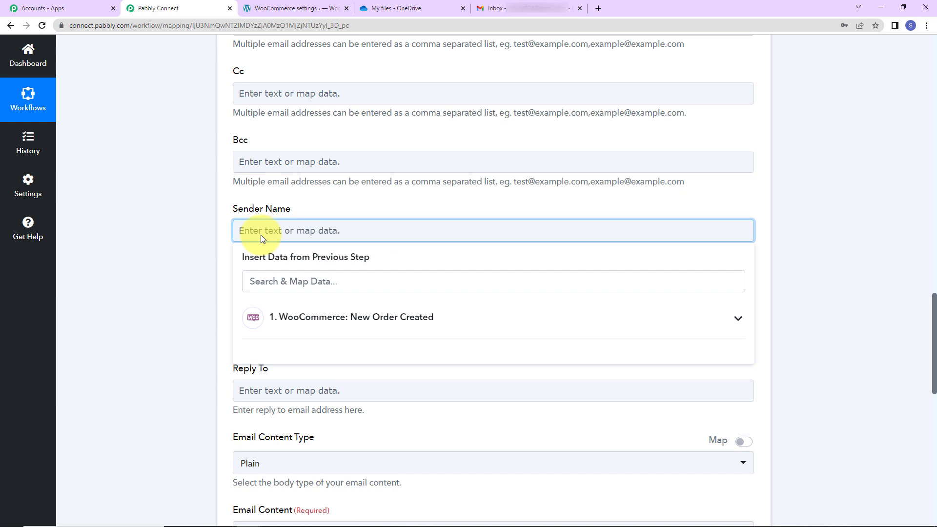
text(Pabbly Connect)
click(186, 232)
Step: Set the e-mail subject to "Course Link Shared"
scroll(186, 233, down, 2)
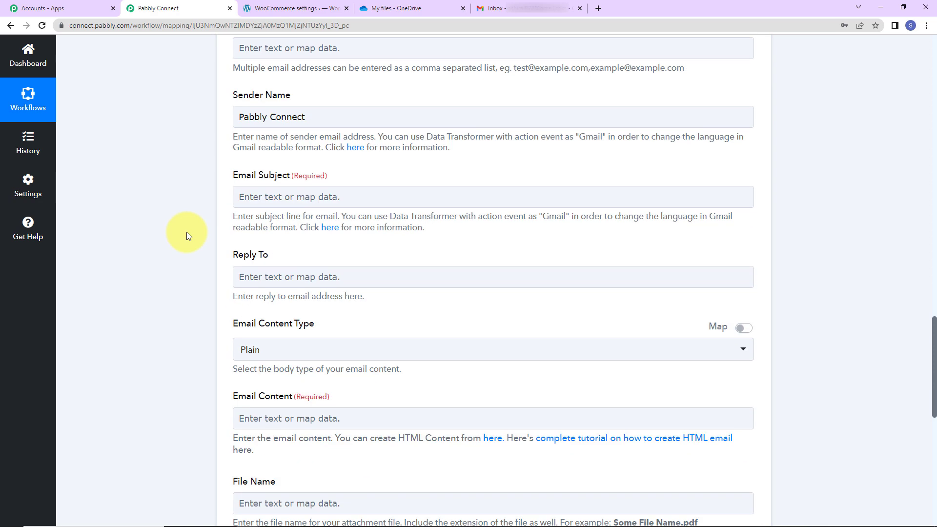
click(285, 197)
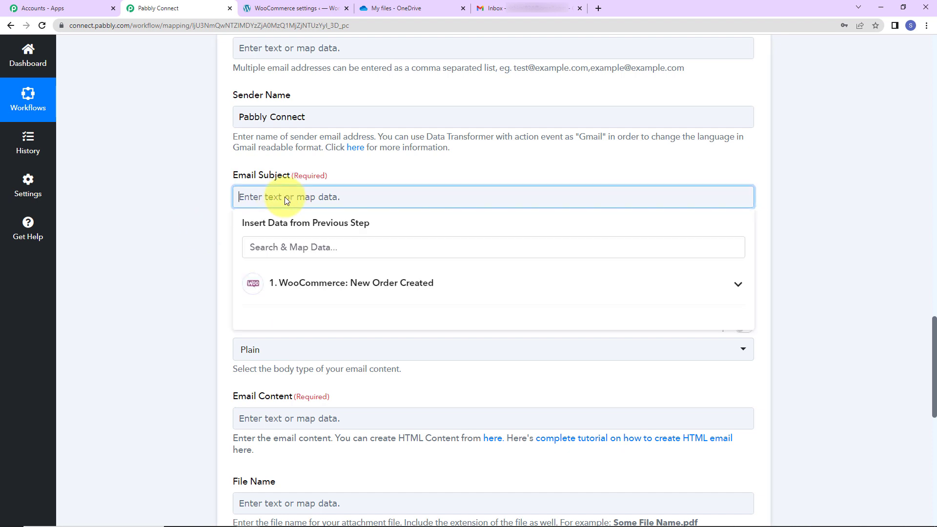
text(Course Link Shared)
click(203, 216)
Step: Begin the e-mail content with "Dear", the mapped Shipping First Name and Shipping Last Name from the order, and a comma
scroll(203, 217, down, 2)
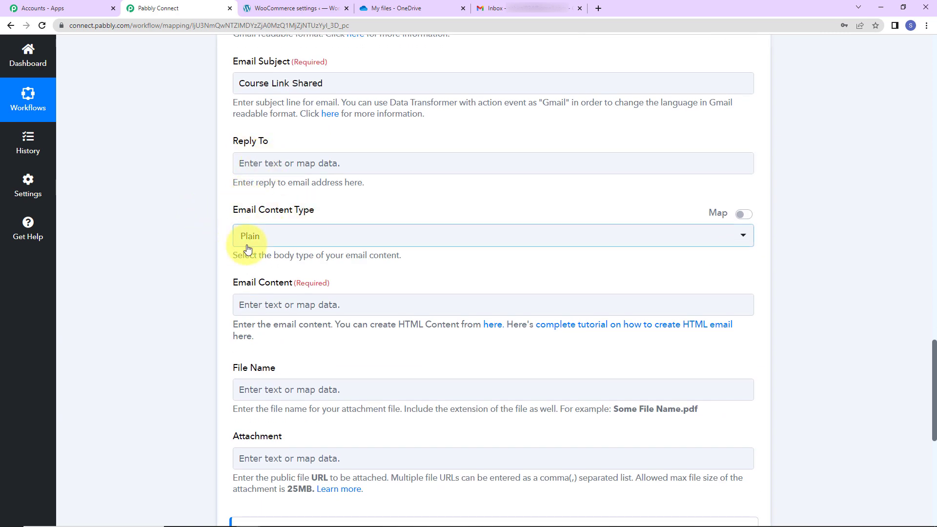
scroll(253, 244, down, 2)
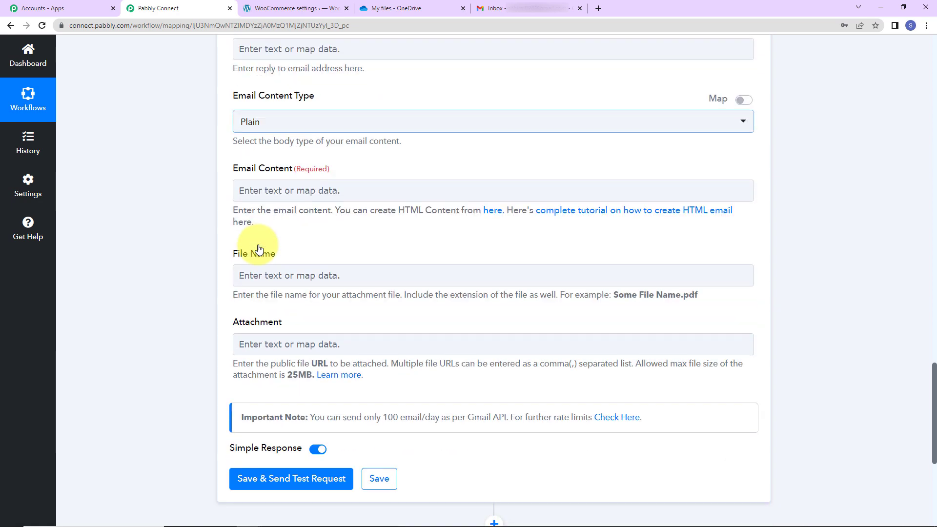
click(263, 194)
text(Dear)
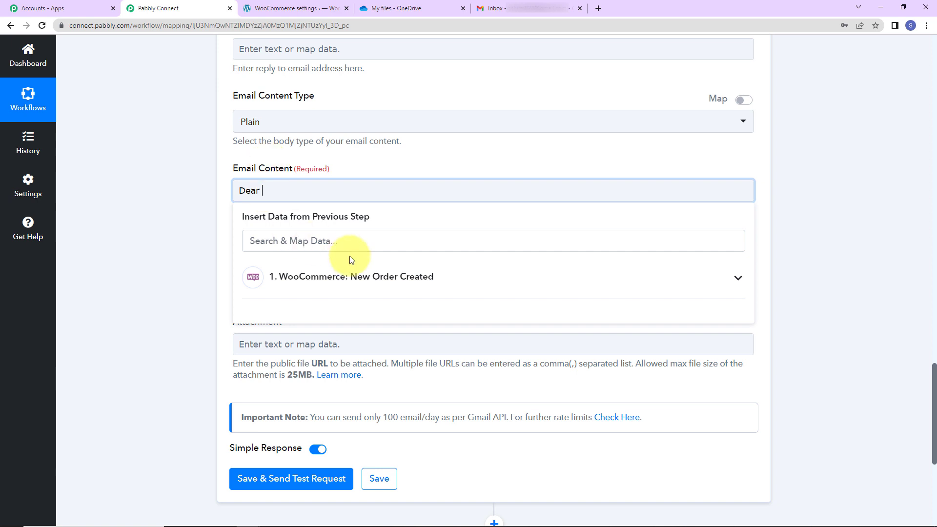
click(347, 295)
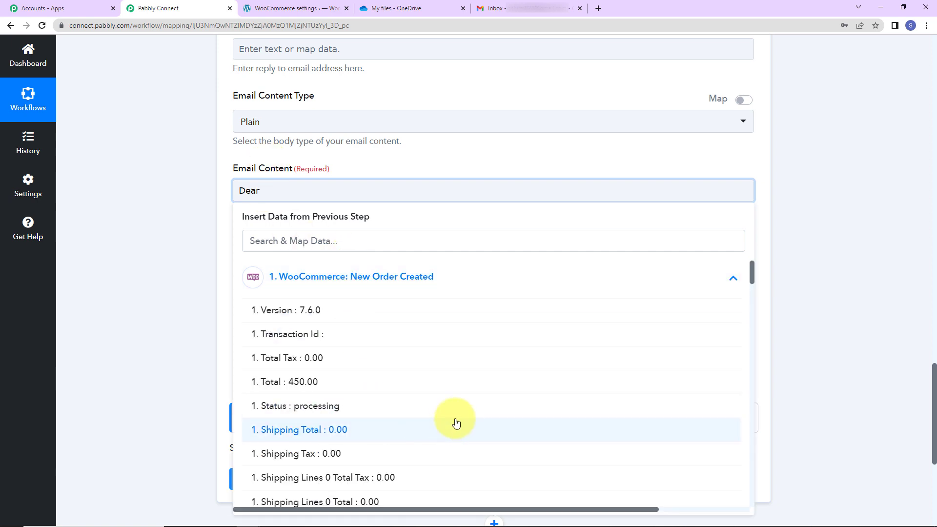
scroll(456, 423, down, 6)
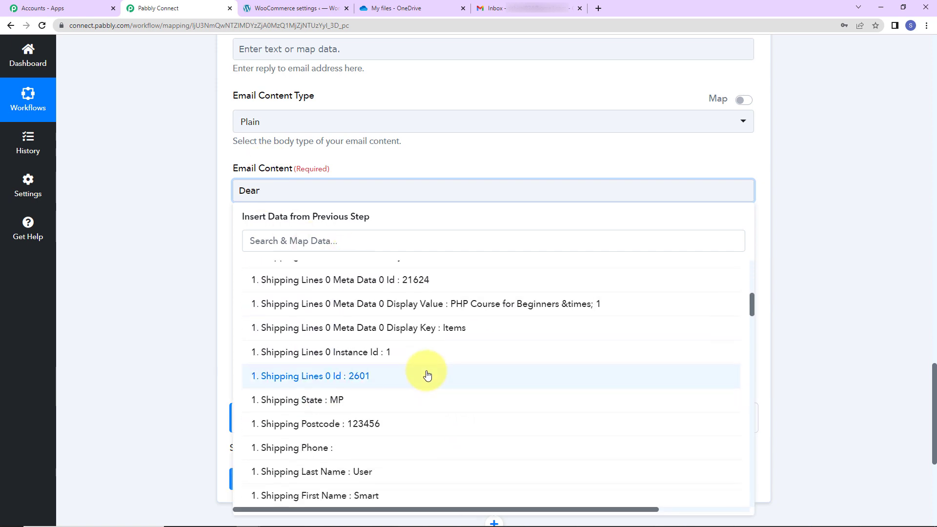
click(318, 495)
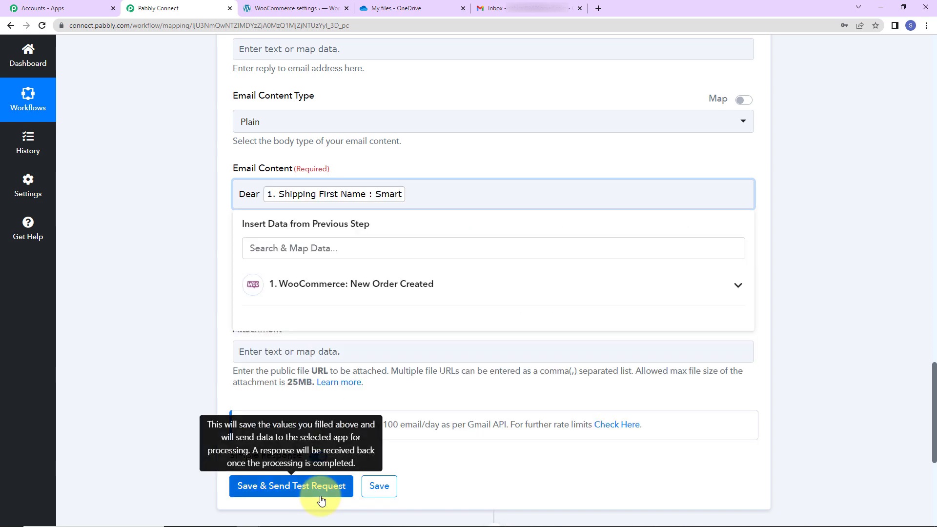
click(389, 278)
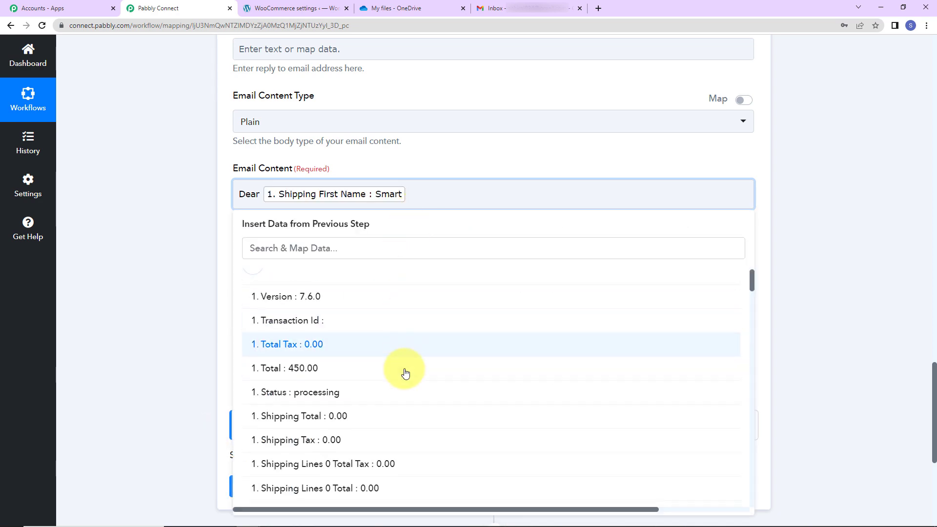
scroll(404, 373, down, 5)
click(303, 479)
text(,)
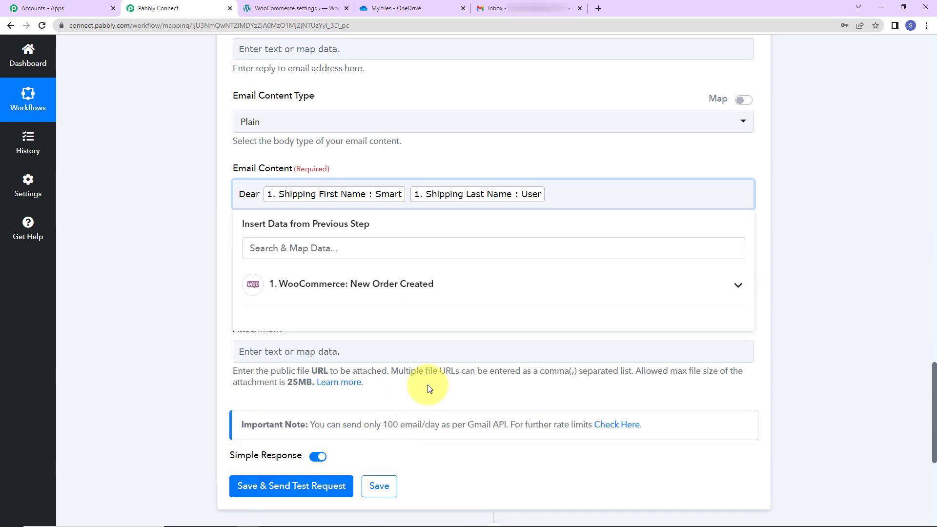
key(Return)
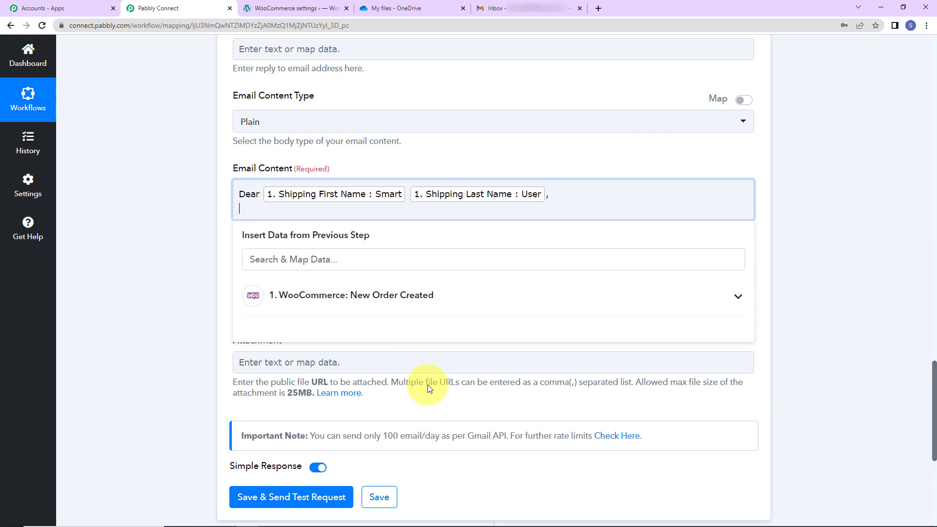
Step: Add the sentence "You have successfully placed the order for [Line Items 0 Name] course." after a blank line, mapping the product name from the WooCommerce order
key(Return)
text(You have successfully plac)
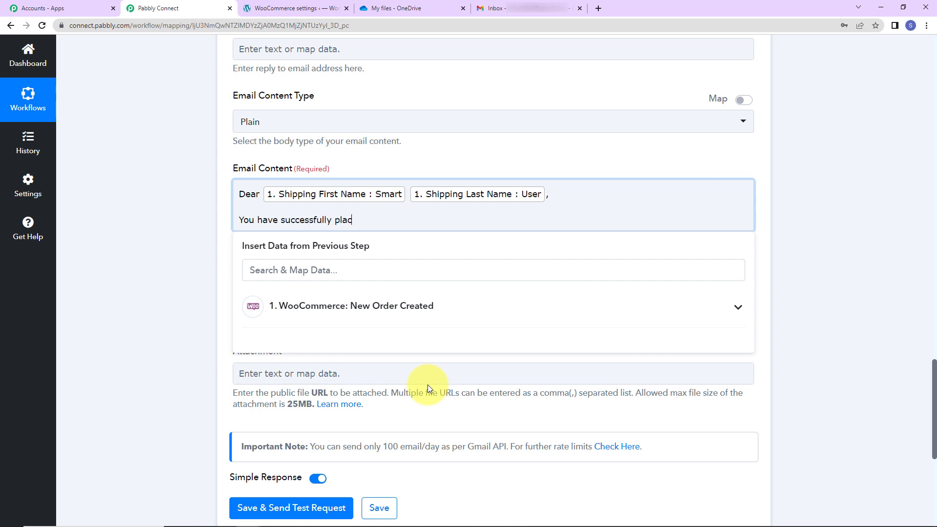
text(ed the order for)
click(381, 310)
click(368, 271)
text(PHP)
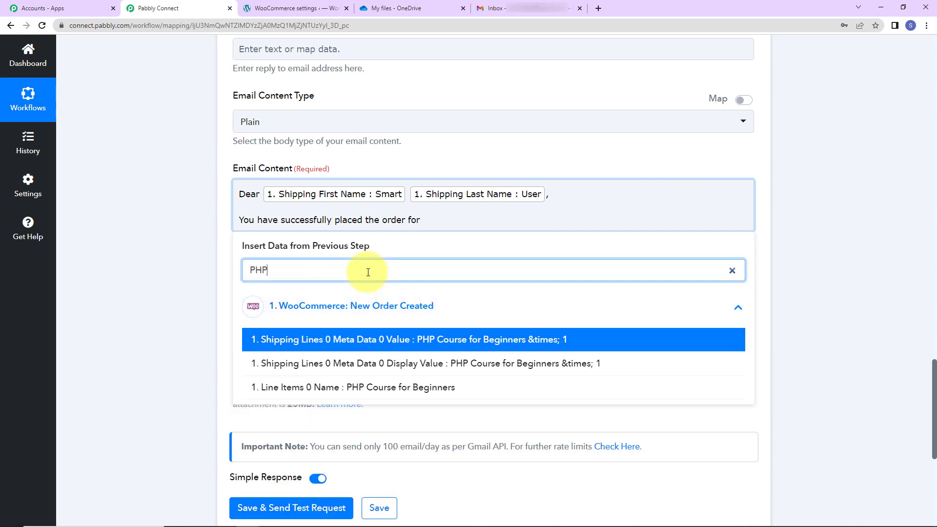
click(418, 383)
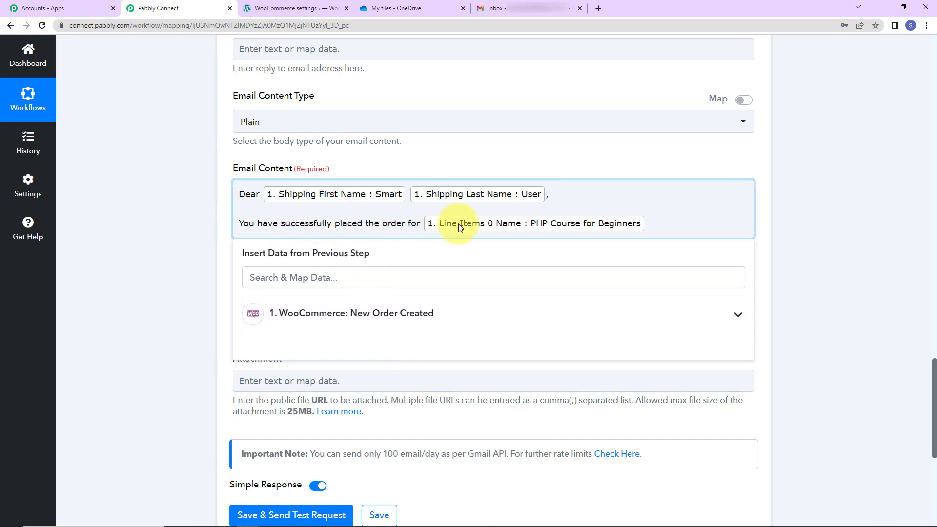
text(course.)
Step: Add the line "The course link is attached with this email." and, after a blank line, "Happy Learning!" to the content
key(Return)
text(The course link is attached with this email.)
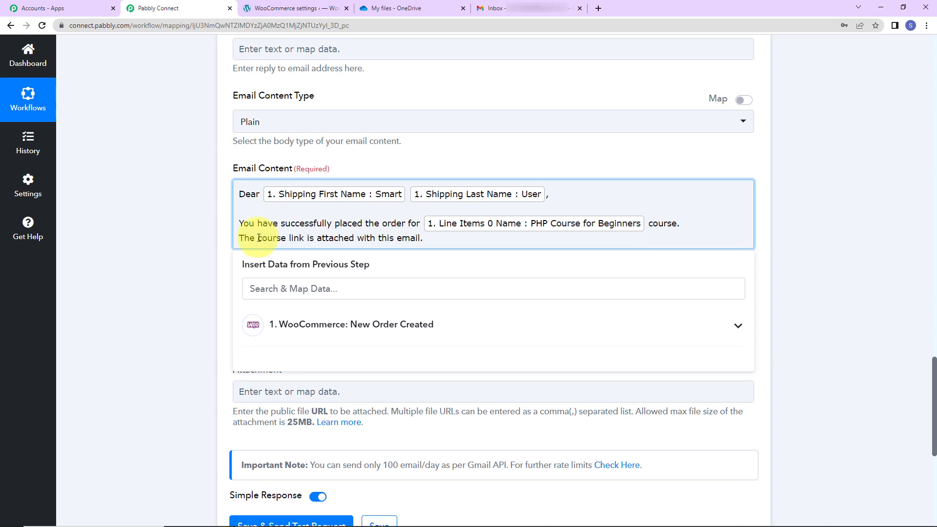
key(Return)
key(Return)
text(Happy Learning)
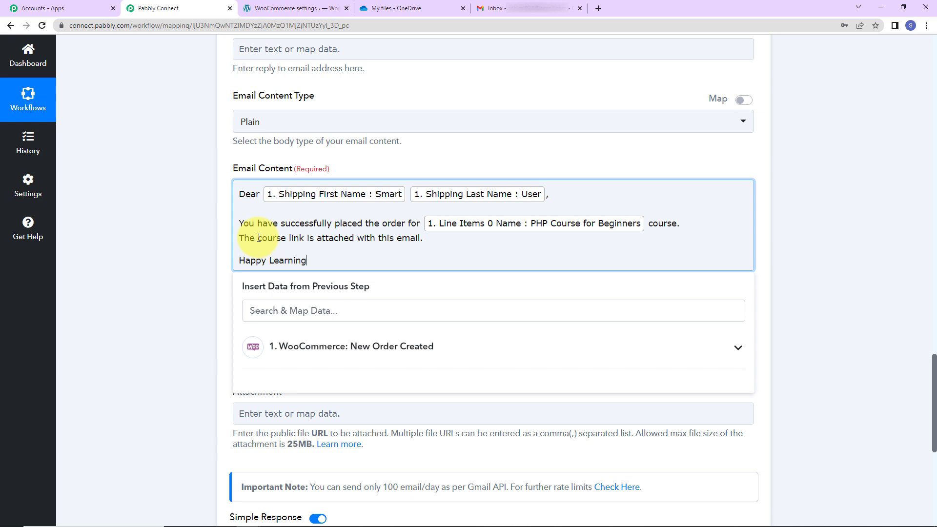
text(!)
Step: Close the e-mail content with "Regards" and, after a blank line, the signature "Pabbly Connect"
key(Return)
text(Regrad)
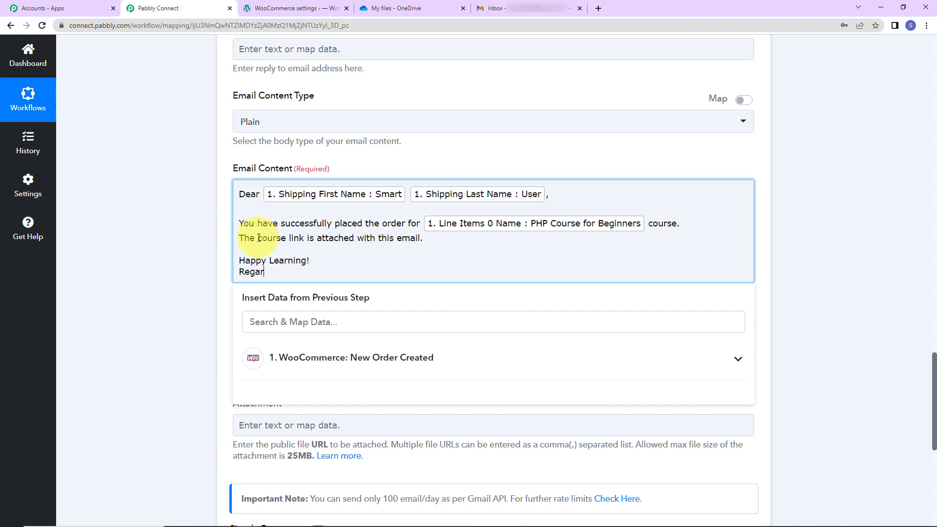
key(Return)
key(Return)
text(Pabbly Connect)
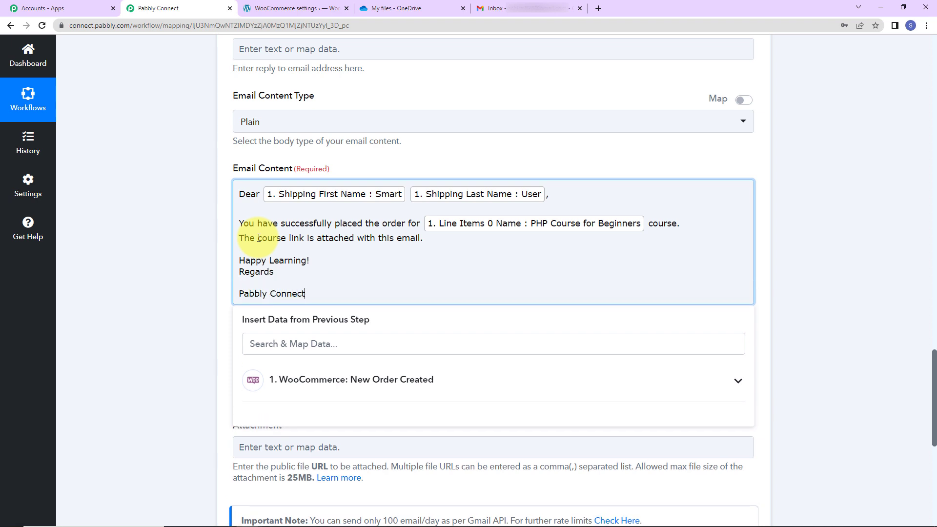
click(165, 222)
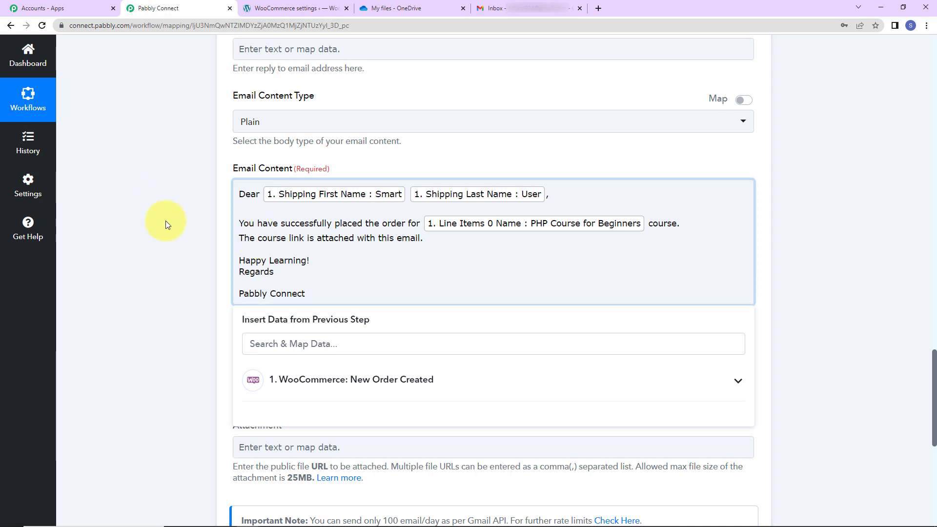
Step: Map Line Items 0 Name (PHP Course for Beginners) from the WooCommerce order as the attachment's file name
scroll(205, 280, down, 3)
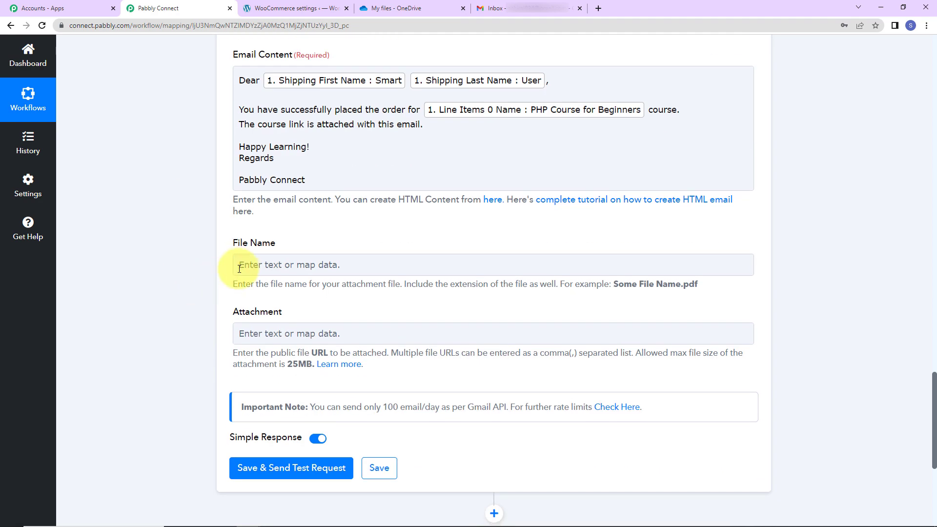
click(276, 265)
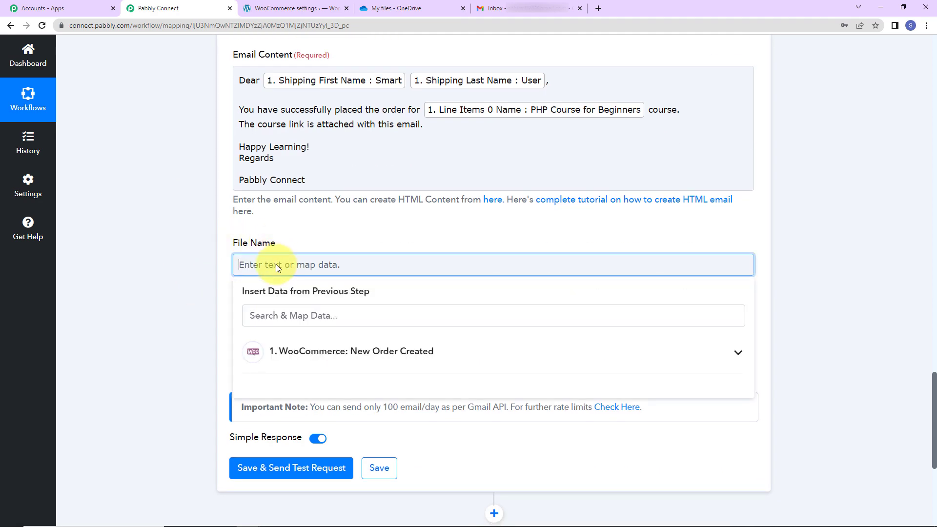
click(325, 357)
scroll(134, 334, down, 5)
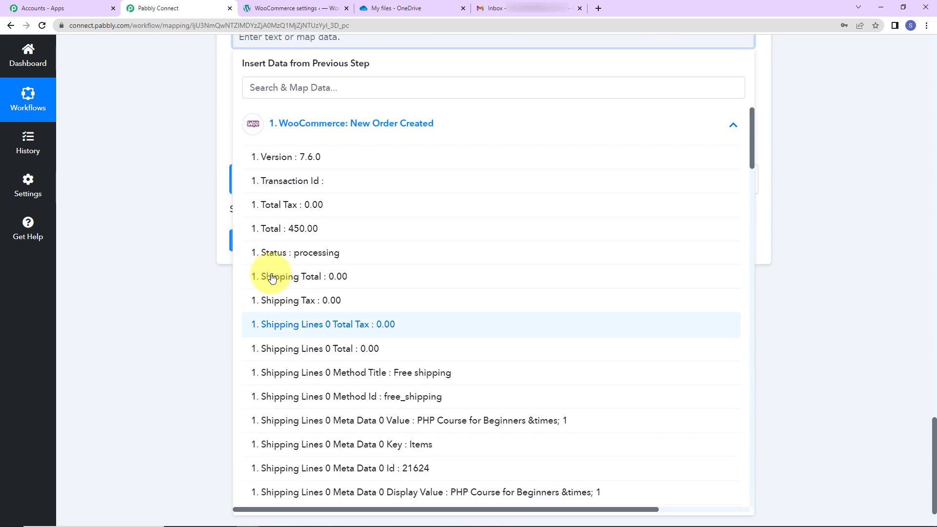
click(310, 81)
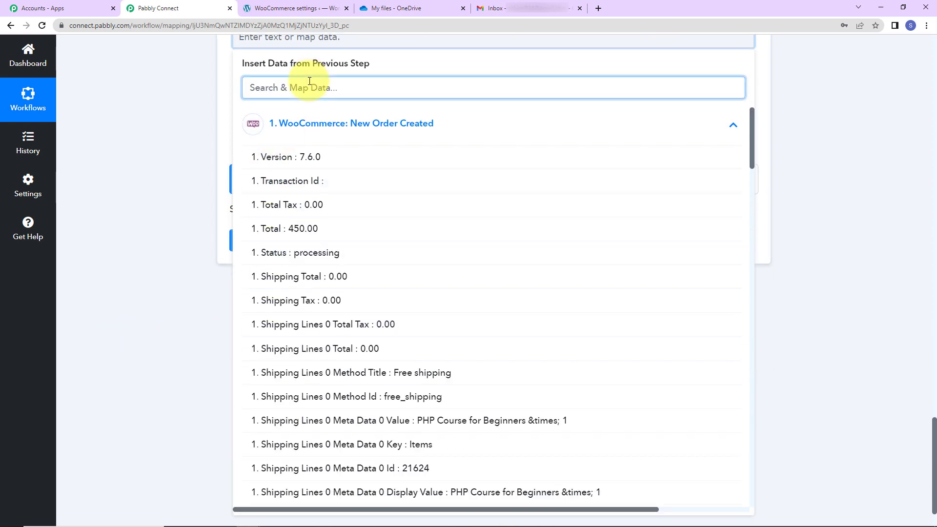
text(PHP)
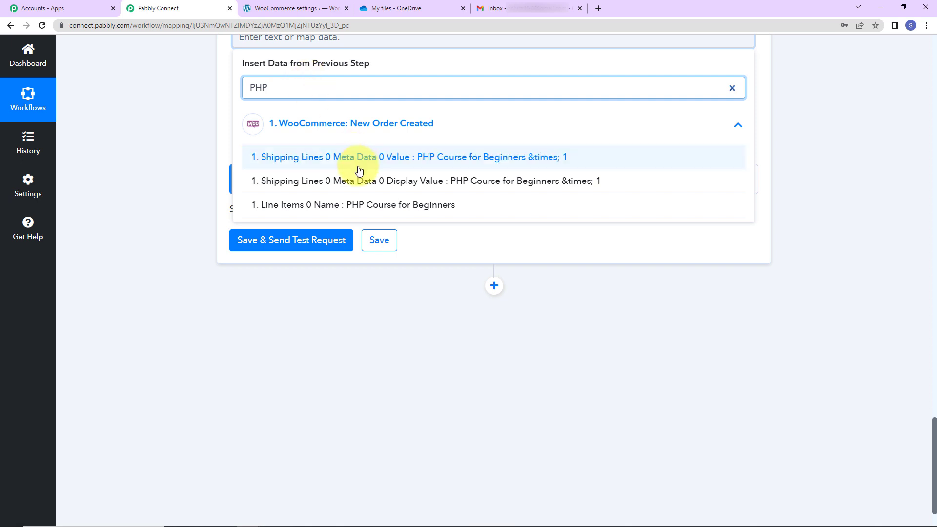
click(305, 204)
click(174, 149)
Step: Switch to OneDrive and copy the sharing link of PHP-Course-PDF.pdf in the Online Course Files folder
click(250, 109)
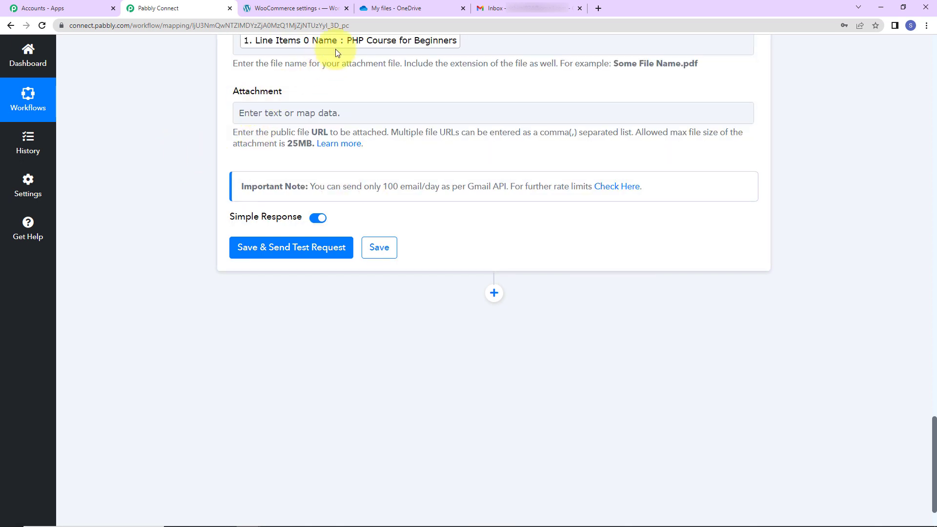
click(407, 9)
scroll(414, 309, down, 15)
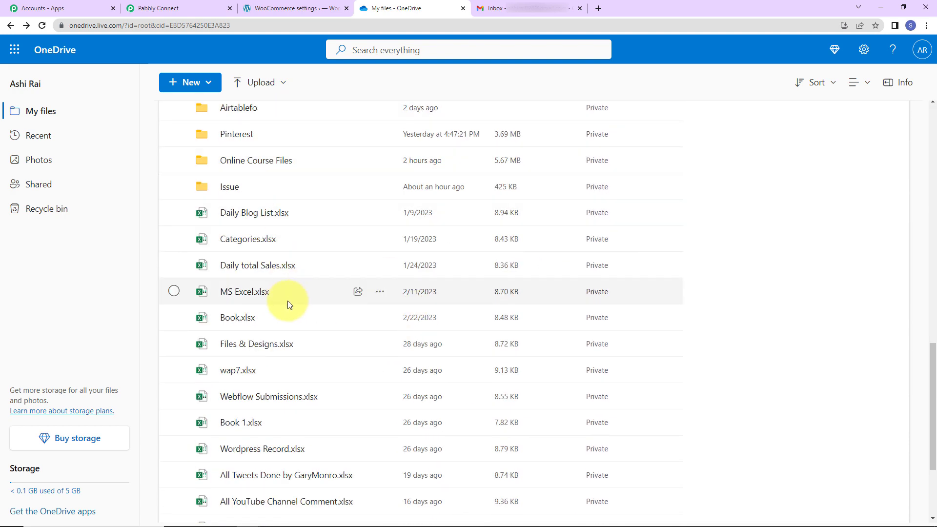
click(245, 164)
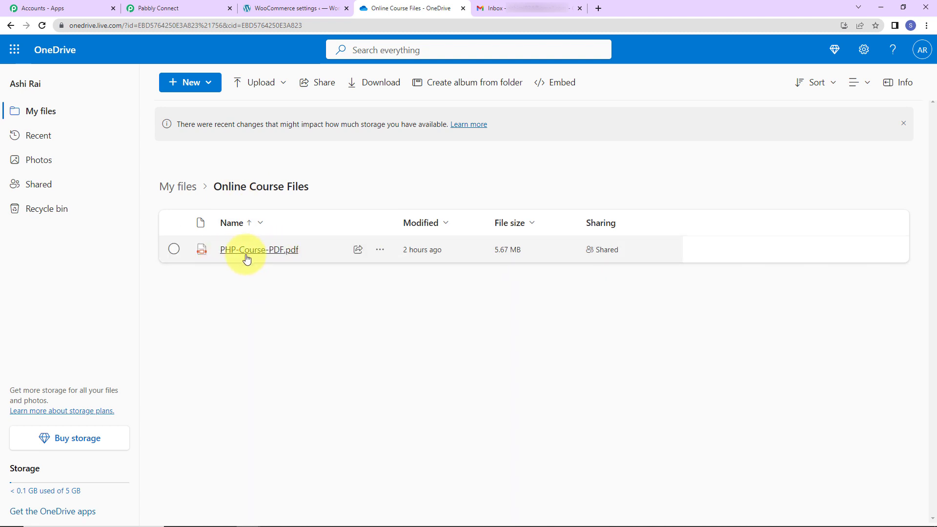
click(379, 250)
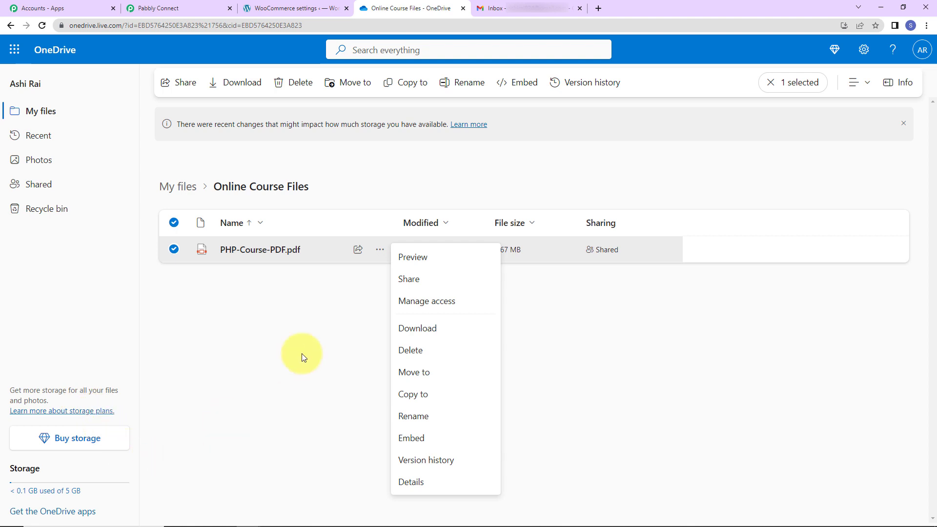
click(410, 279)
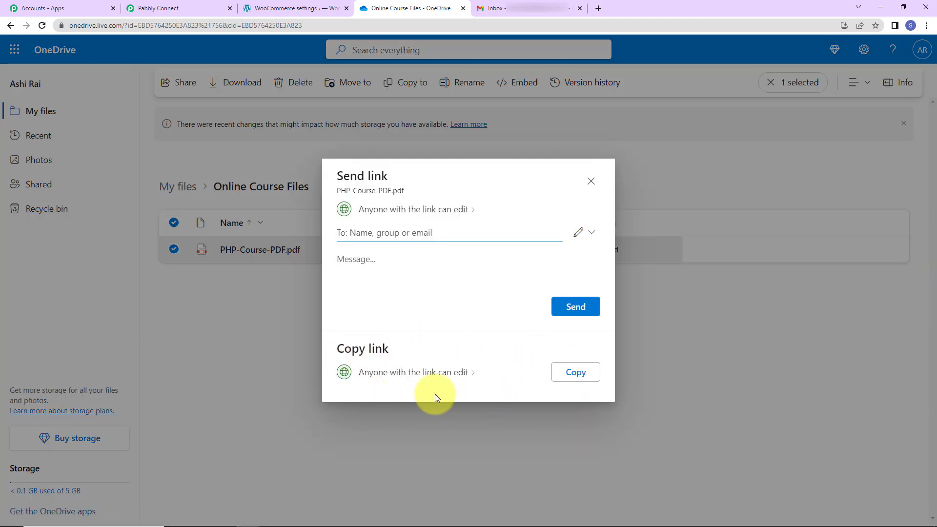
click(570, 371)
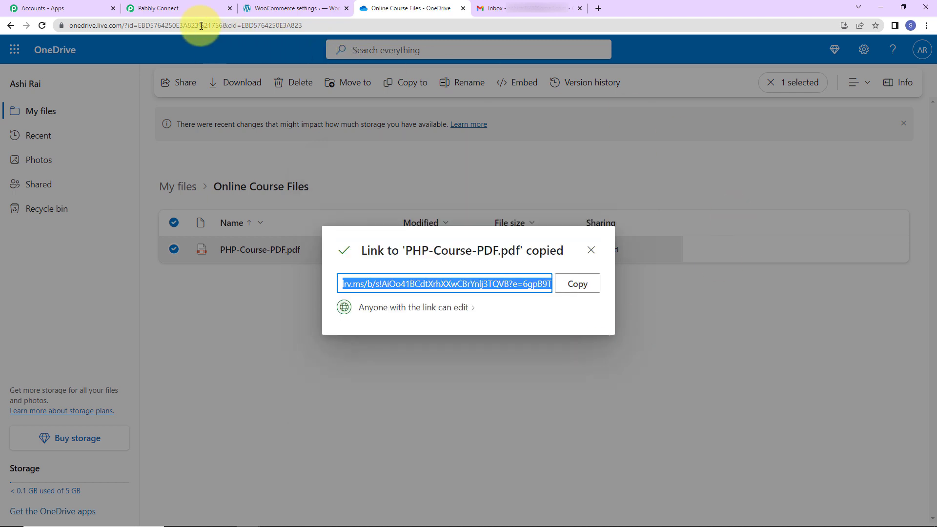
Step: Return to Pabbly Connect and paste the copied OneDrive link as the Gmail step's Attachment URL
click(198, 7)
click(254, 117)
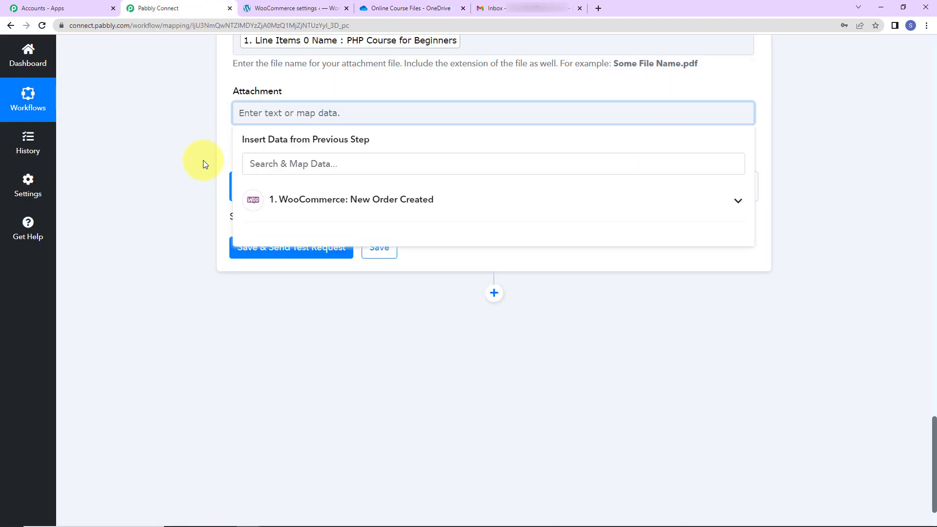
key(ctrl+v)
click(201, 158)
Step: Save the Gmail step with a test request and open the received Course Link Shared e-mail in Gmail
click(246, 247)
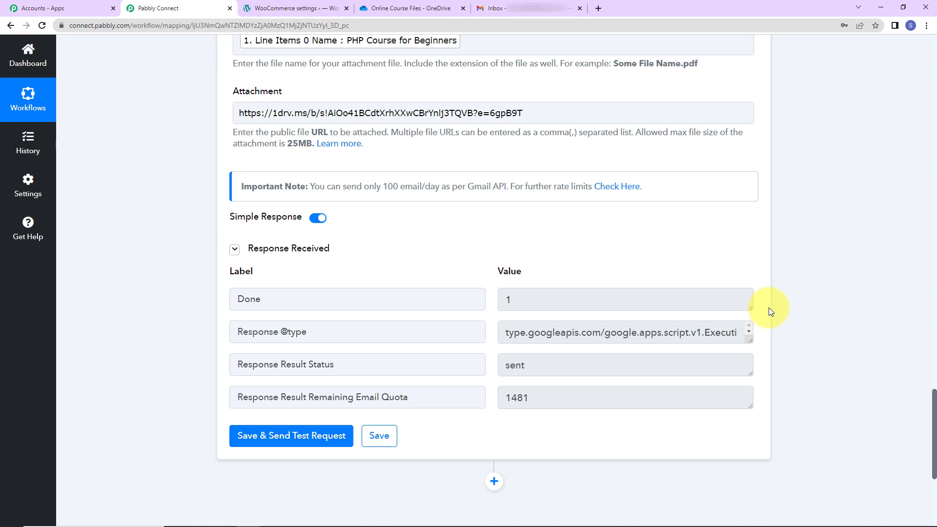
click(534, 10)
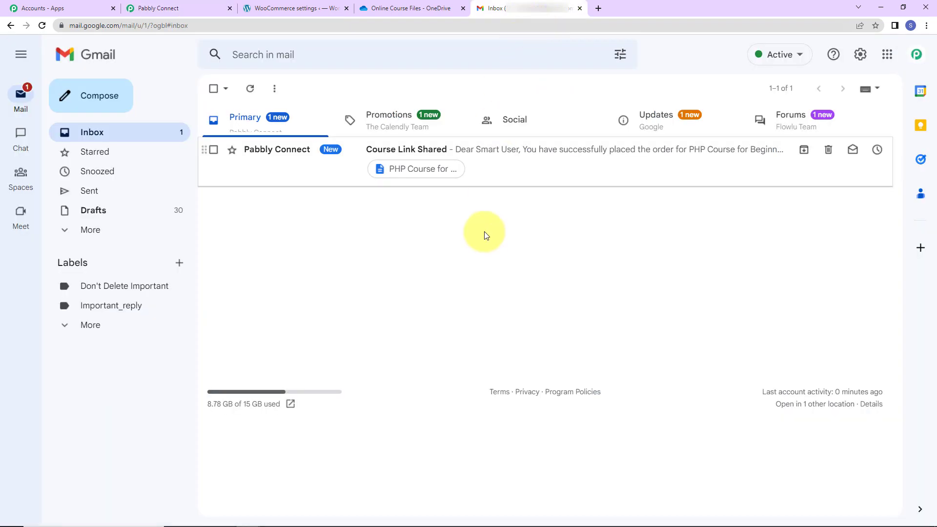
click(485, 159)
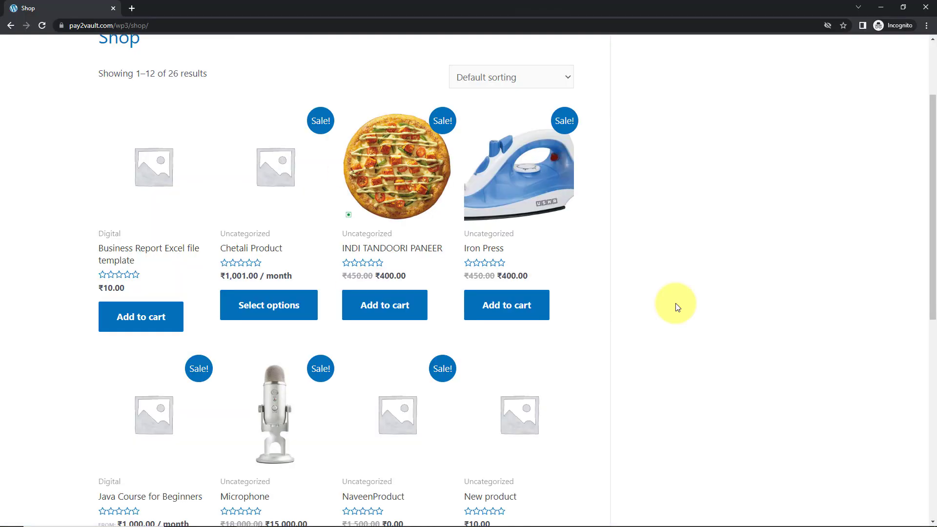
Step: Add PHP Course for Beginners to the cart in the WooCommerce shop and proceed to checkout
scroll(676, 303, down, 5)
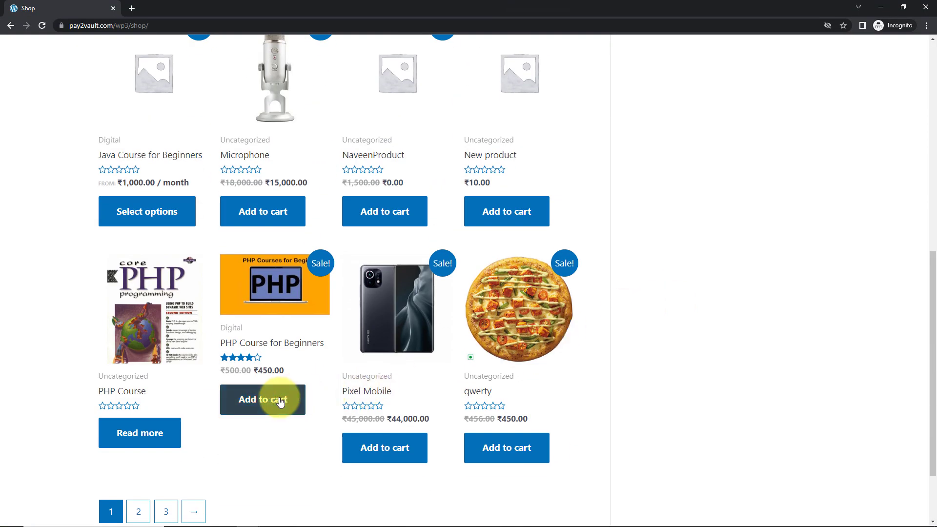
click(261, 403)
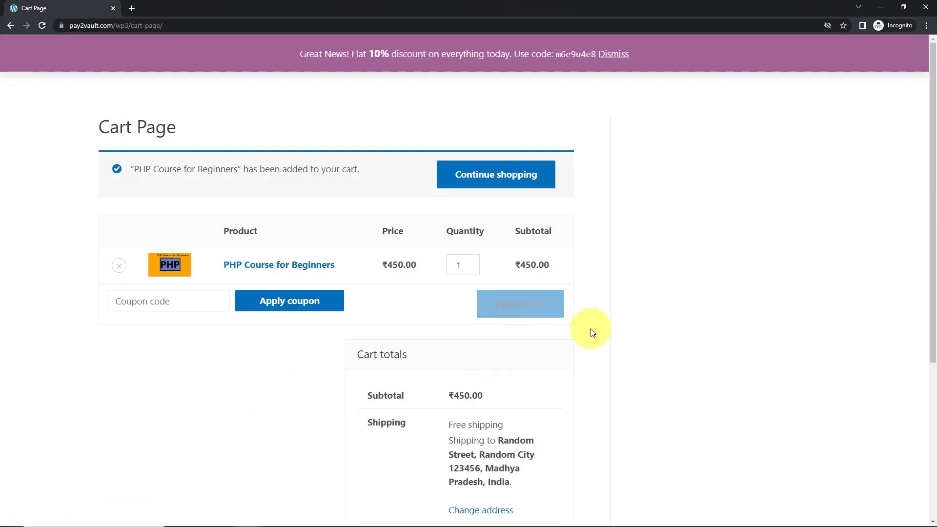
scroll(567, 326, down, 5)
click(502, 389)
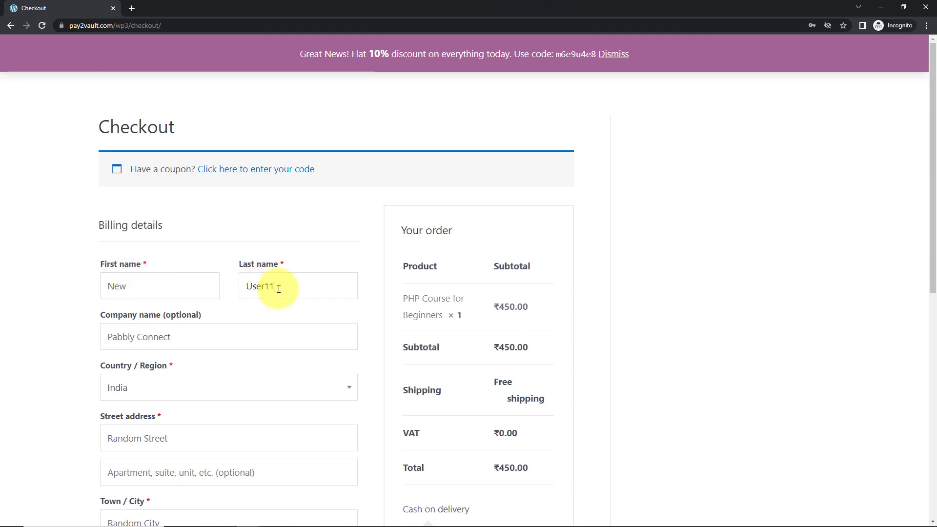
Step: Add a 1 before the @ in the checkout's billing e-mail address and place the order
scroll(161, 411, down, 5)
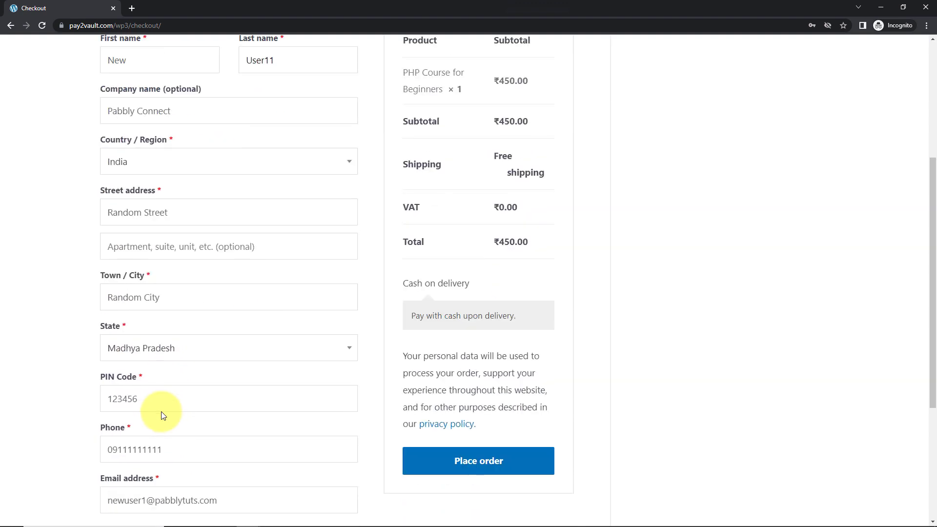
scroll(161, 411, down, 3)
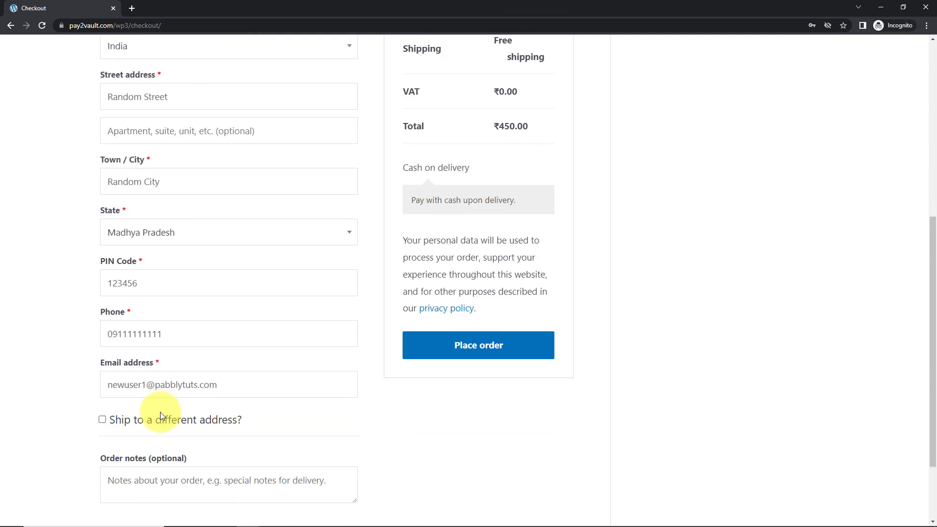
click(147, 390)
text(1)
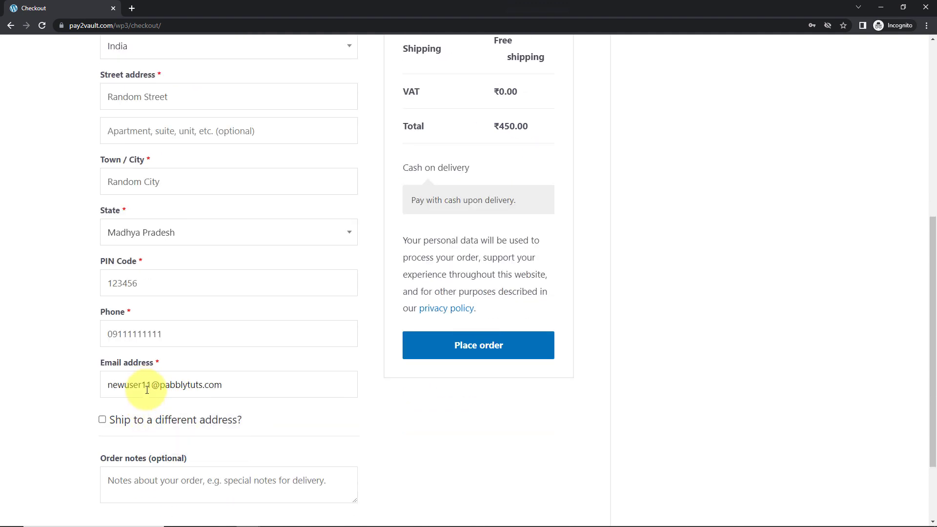
click(496, 347)
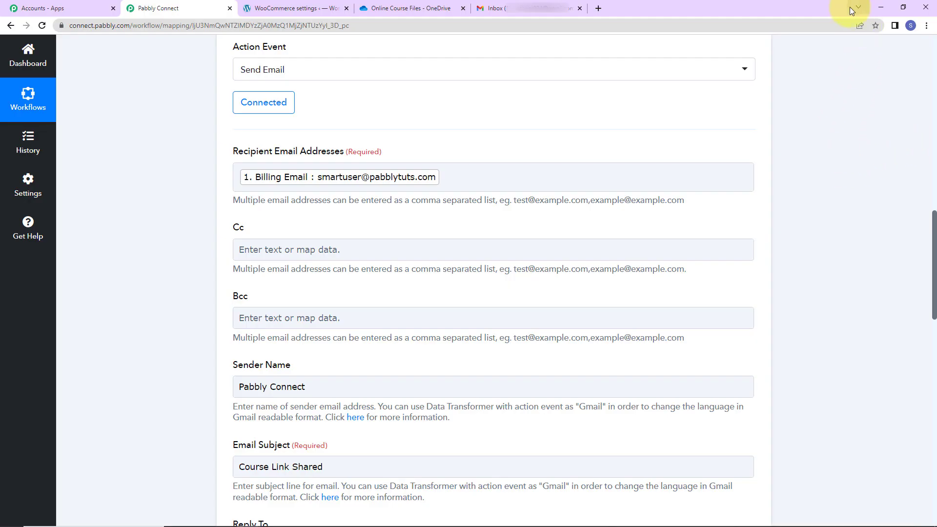
Step: Open the latest Course Link Shared conversation in Gmail and expand the newest message's trimmed content to check its text and attachment
click(546, 9)
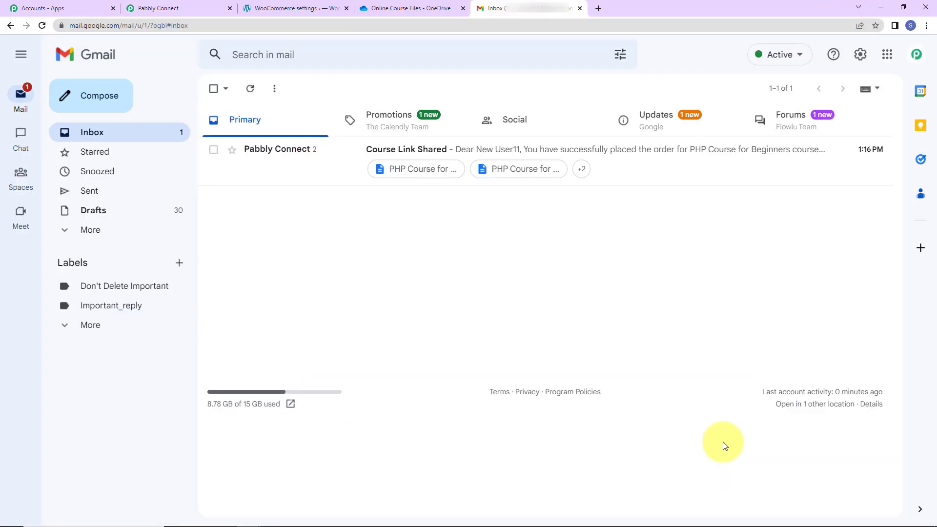
click(644, 177)
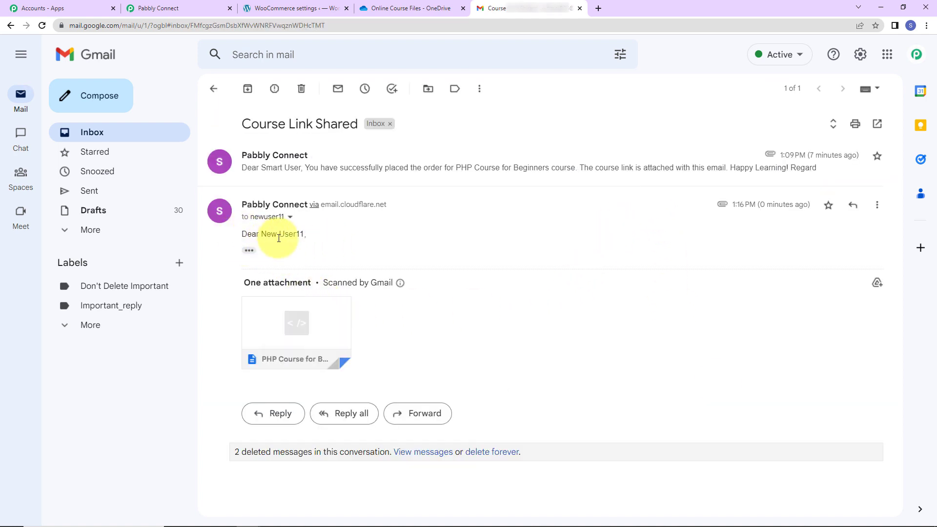
click(249, 250)
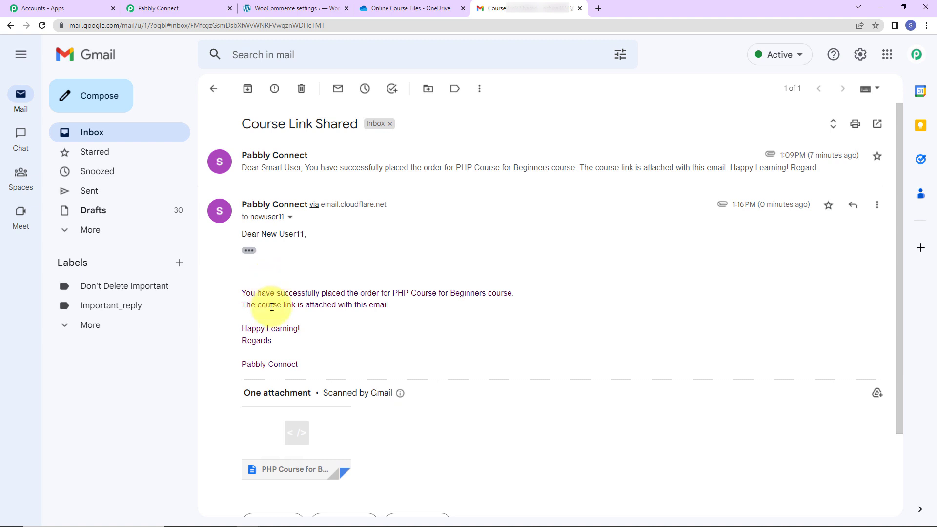
mouse_move(314, 441)
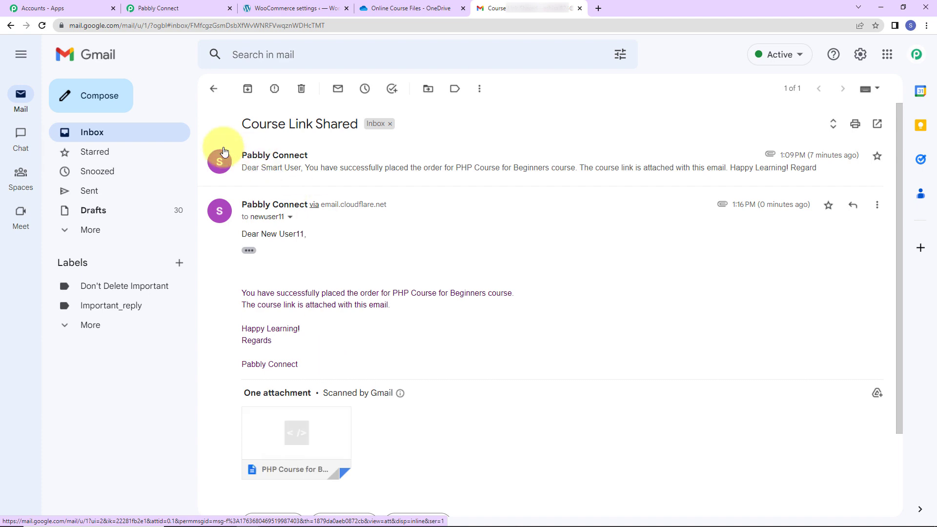
Step: Return to the Pabbly Connect workflow and collapse its WooCommerce trigger and Gmail action to review the overall structure
click(186, 10)
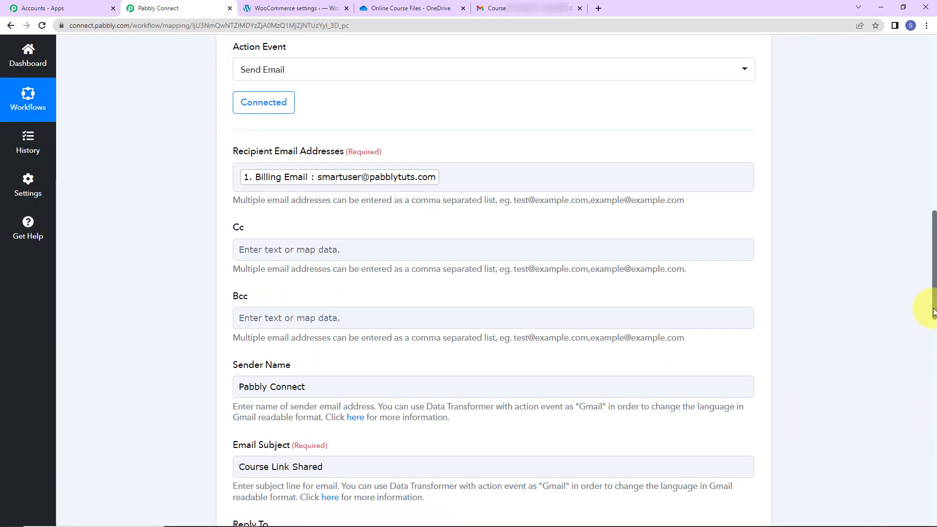
drag(933, 288, 934, 117)
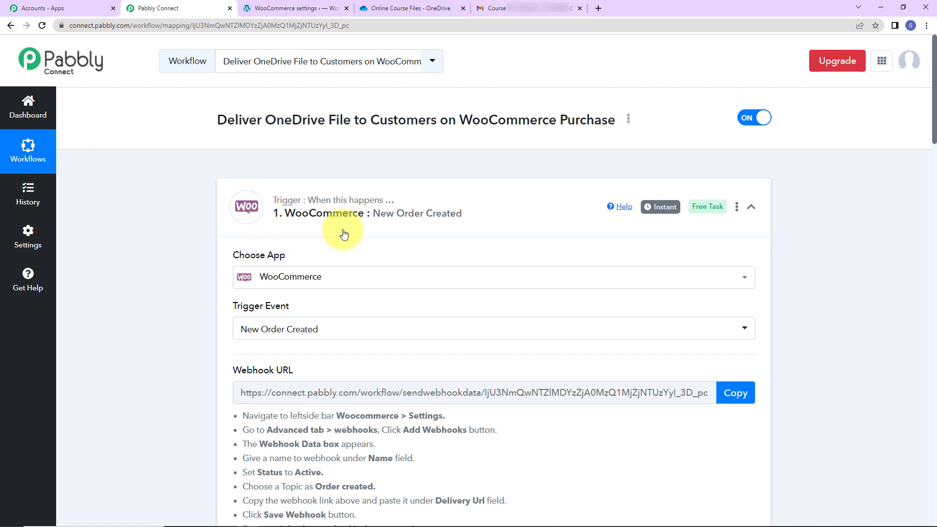
click(749, 209)
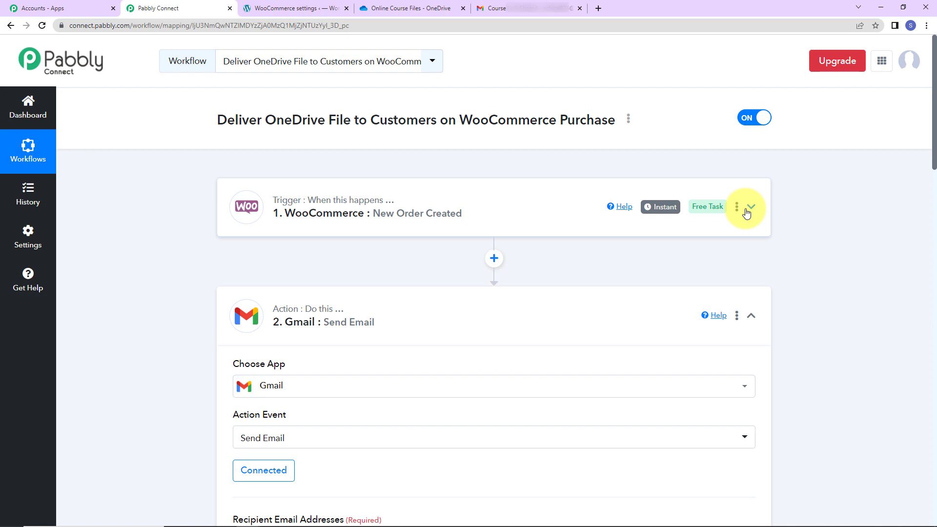
click(750, 317)
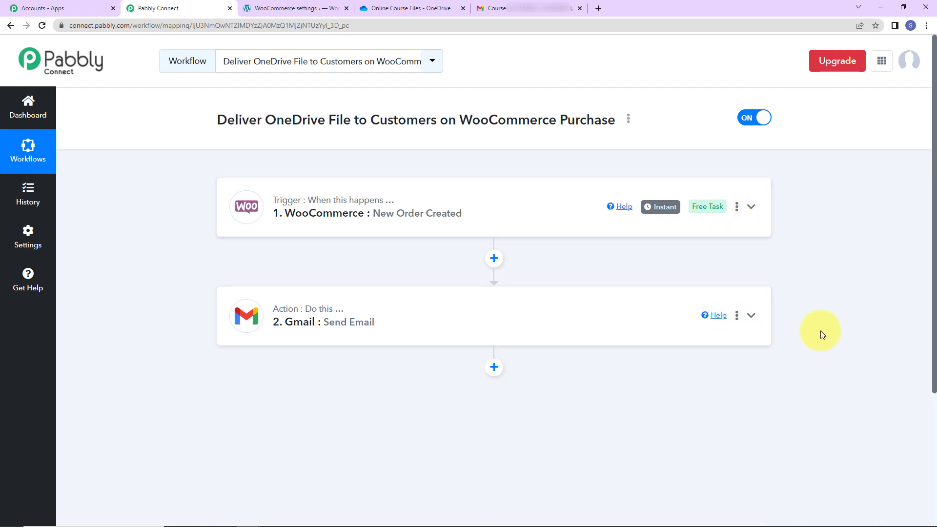